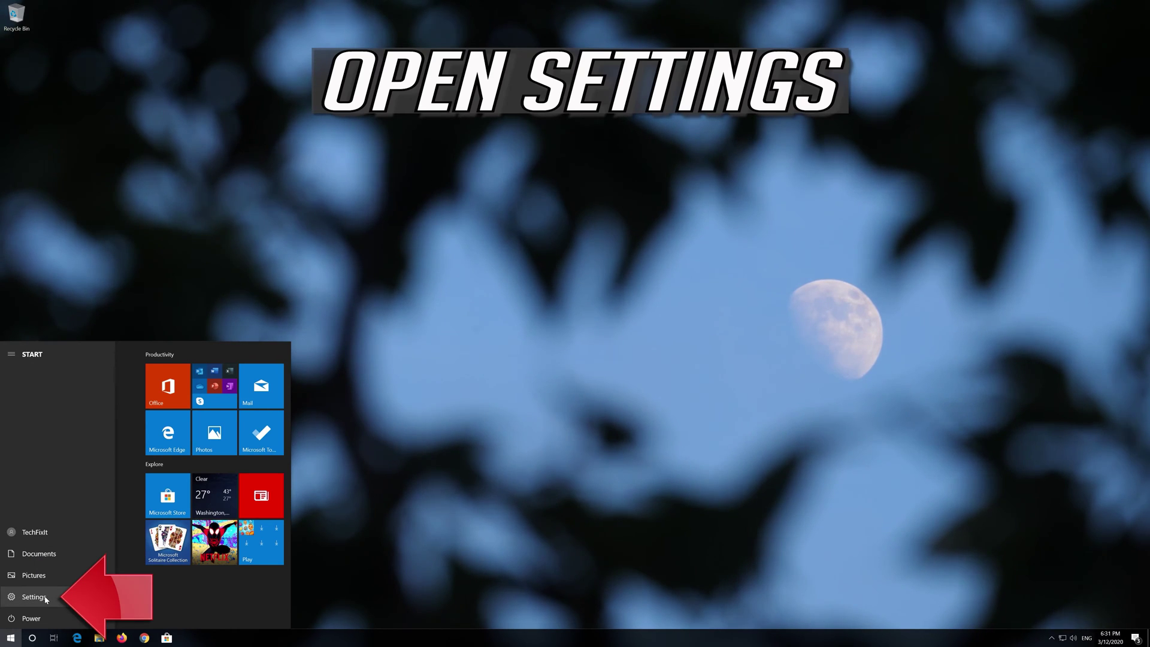
# - Launch the Windows Settings app from the Start menu
pyautogui.click(34, 596)
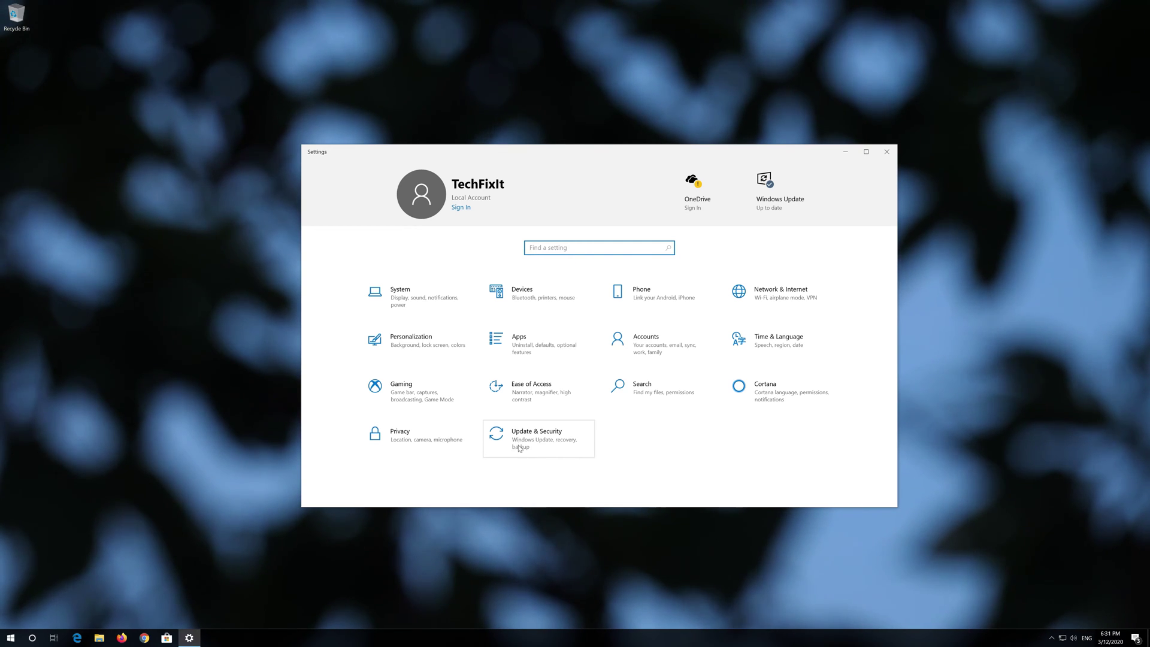
# - Run the Windows Update troubleshooter from Update & Security > Troubleshoot
pyautogui.click(562, 440)
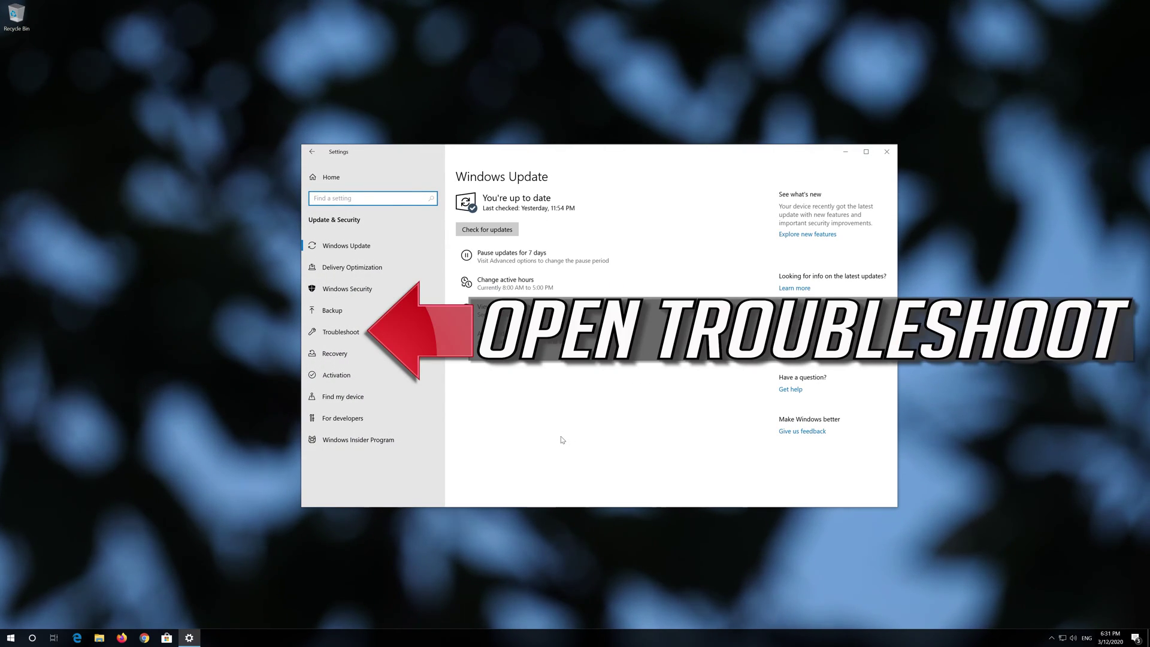
pyautogui.click(357, 333)
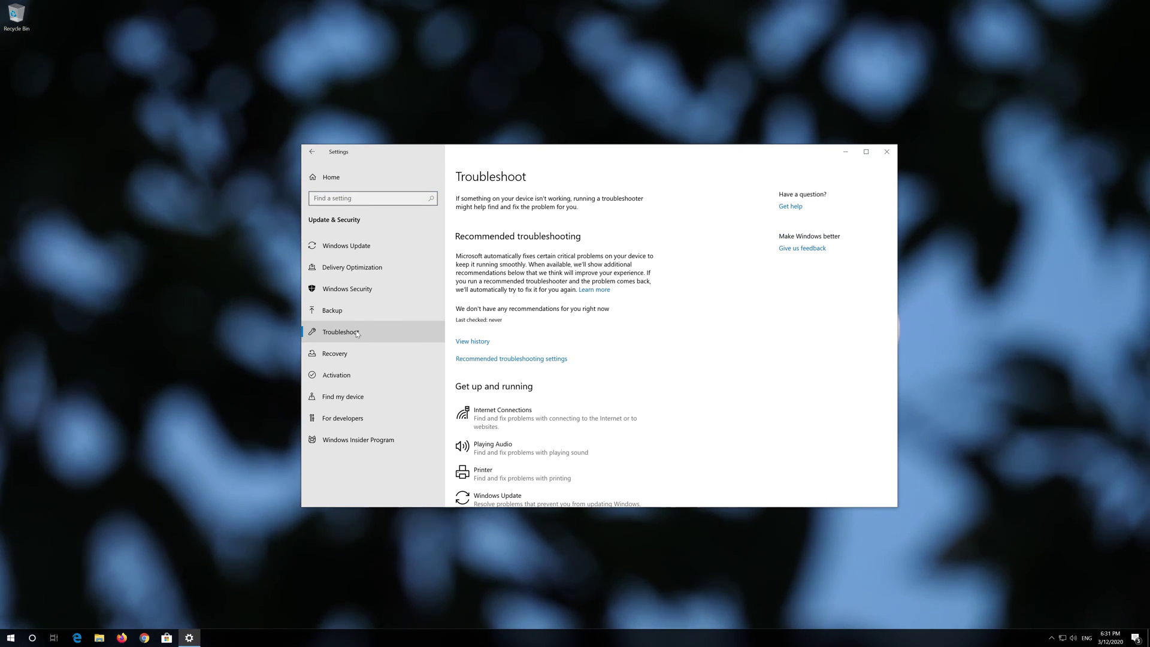
pyautogui.scroll(-3, 544, 364)
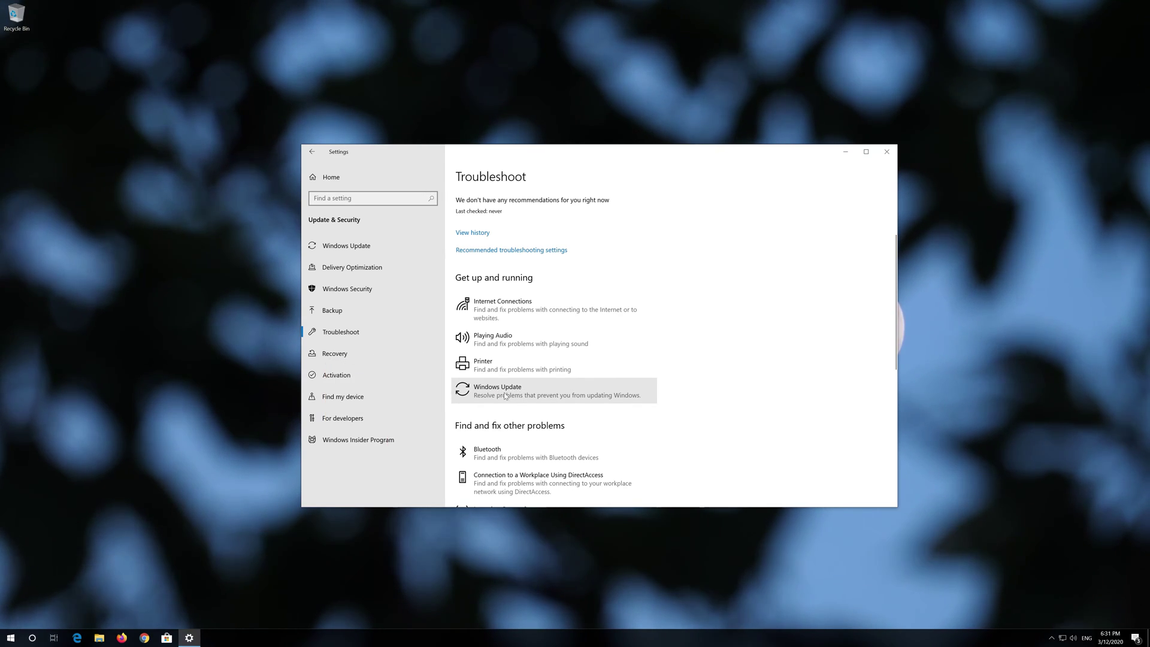
pyautogui.click(505, 396)
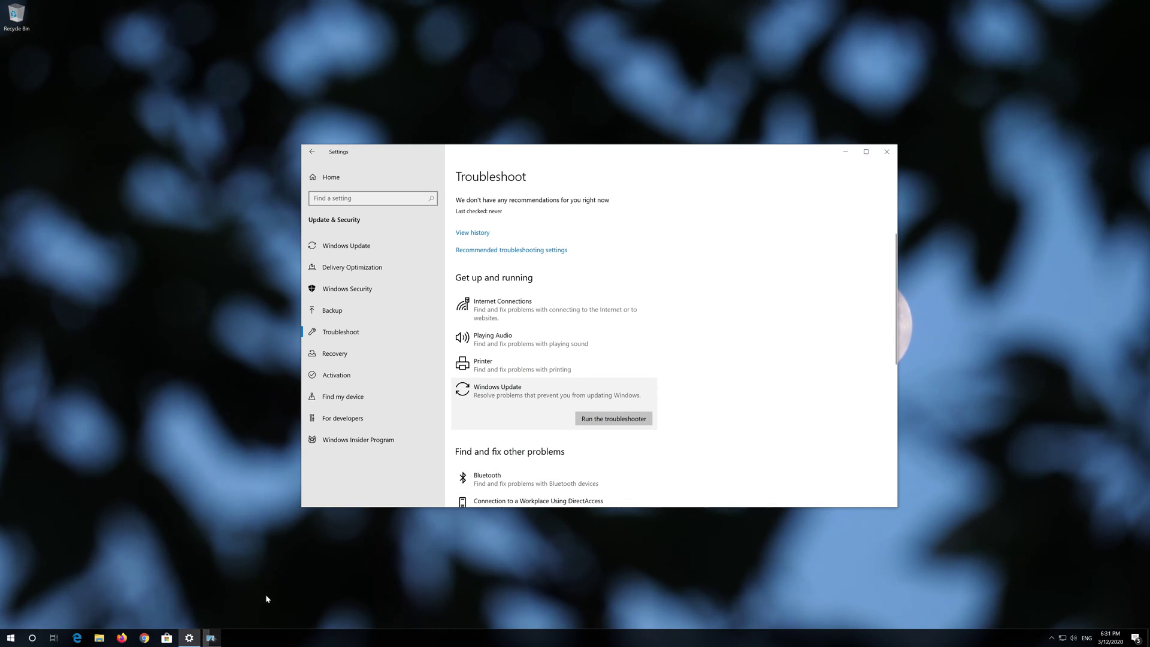
pyautogui.click(212, 638)
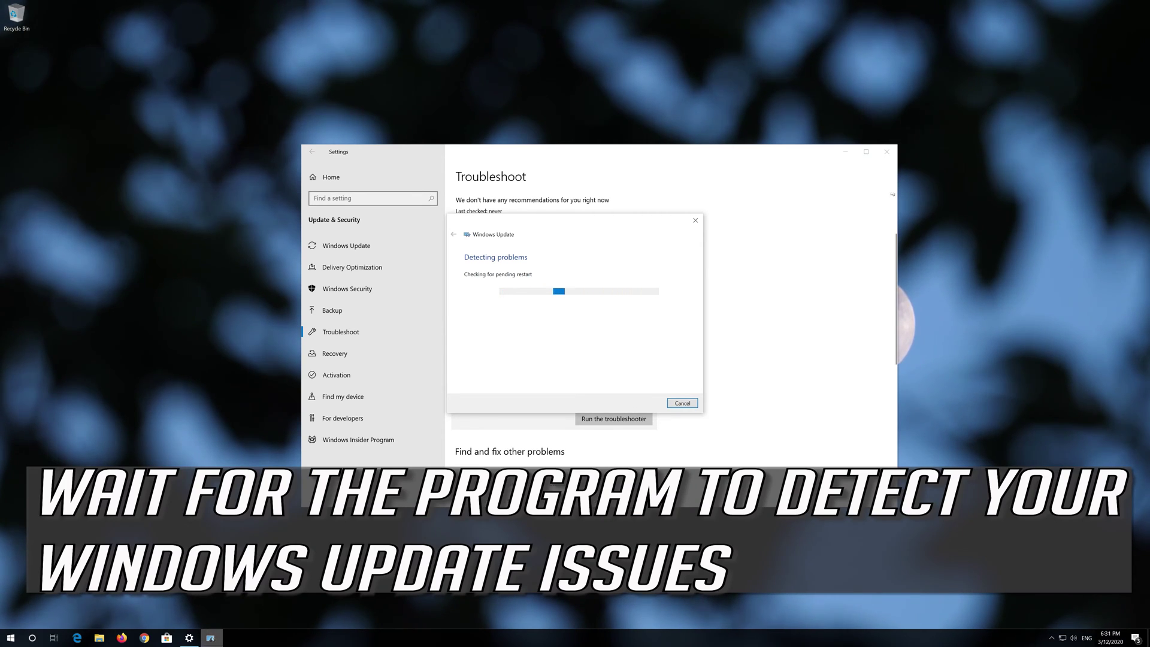
# - Dismiss Settings and close the troubleshooter after it fixes the service registration
pyautogui.click(887, 151)
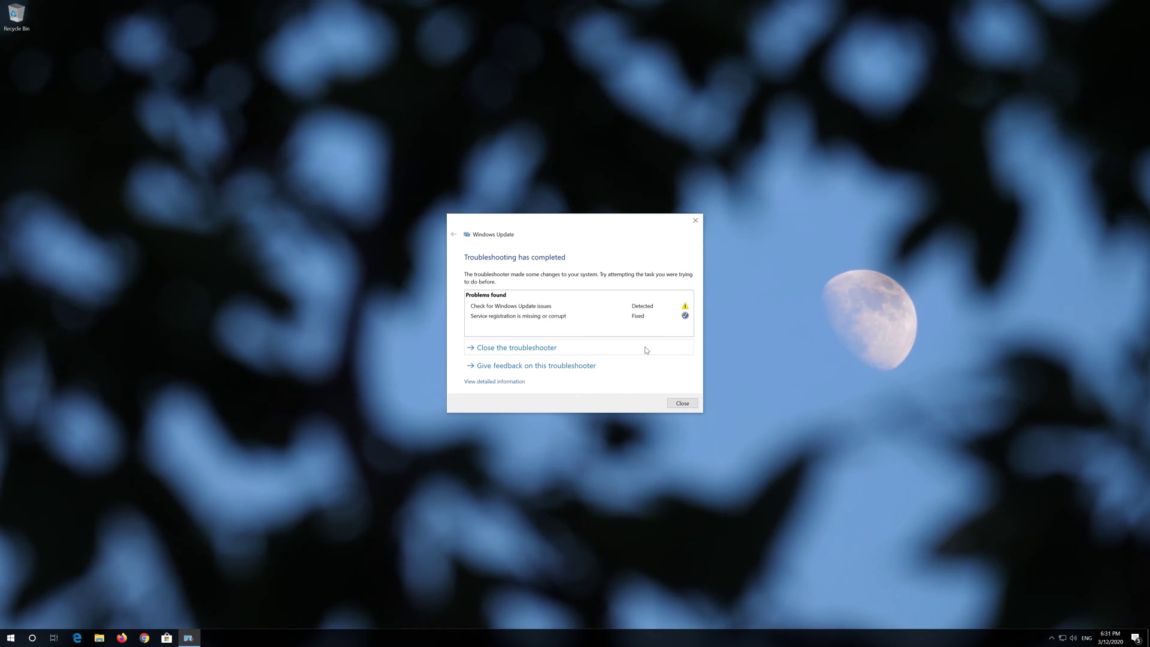
pyautogui.click(682, 403)
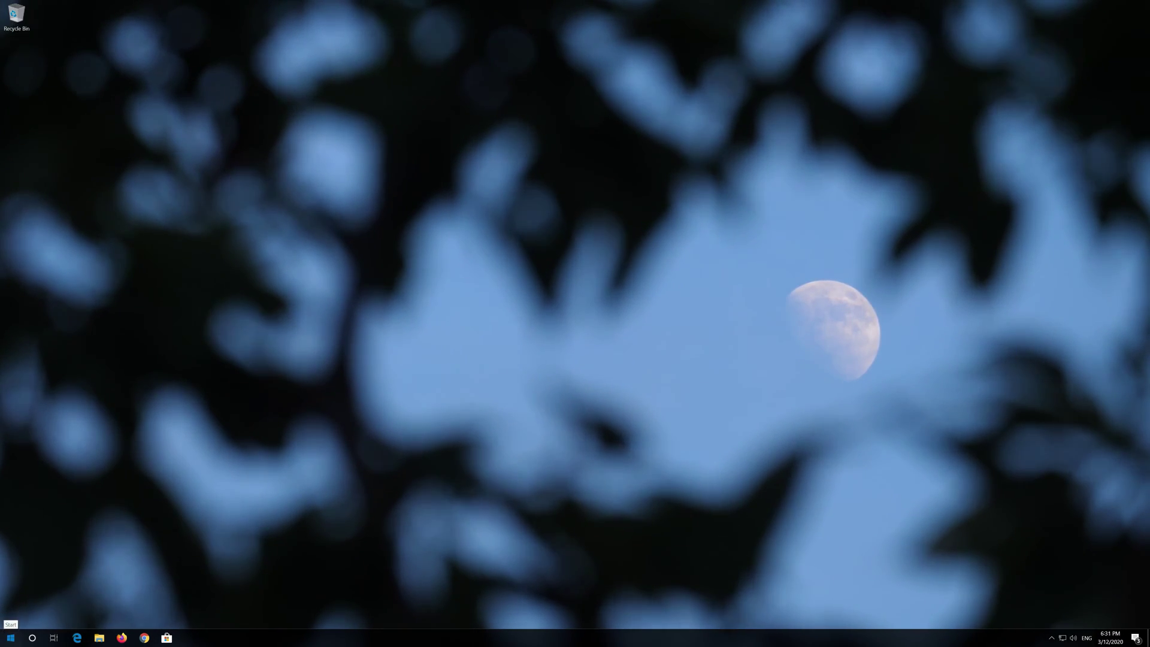
# - Restart the PC via Start > Power > Restart
pyautogui.click(10, 637)
pyautogui.click(11, 618)
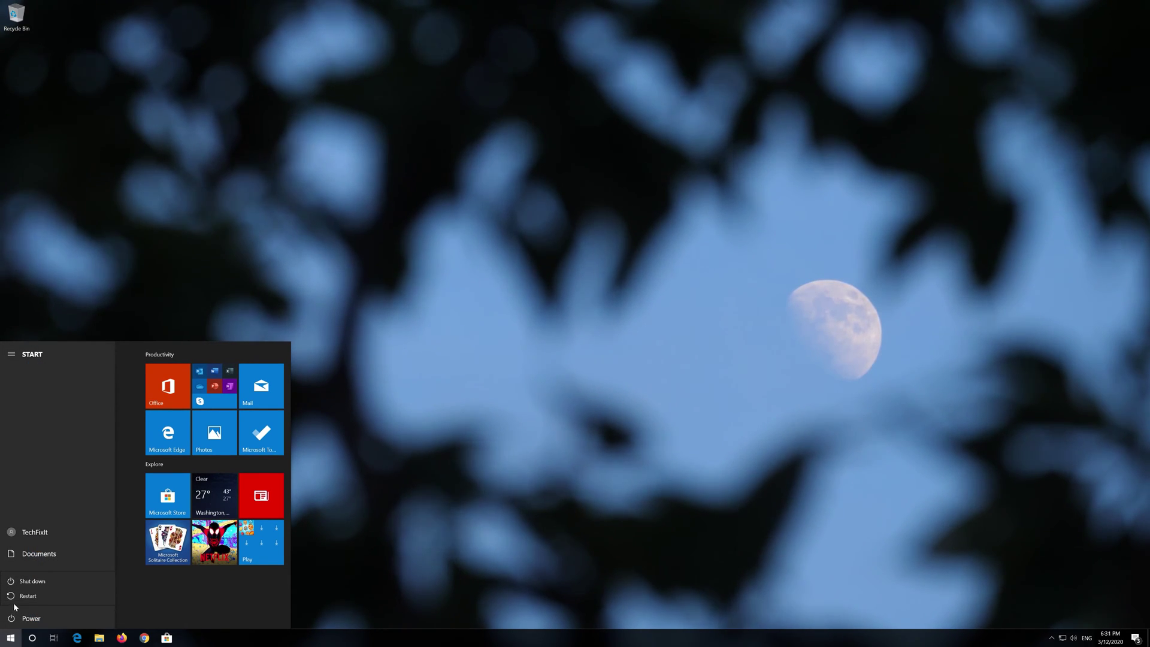
pyautogui.click(16, 597)
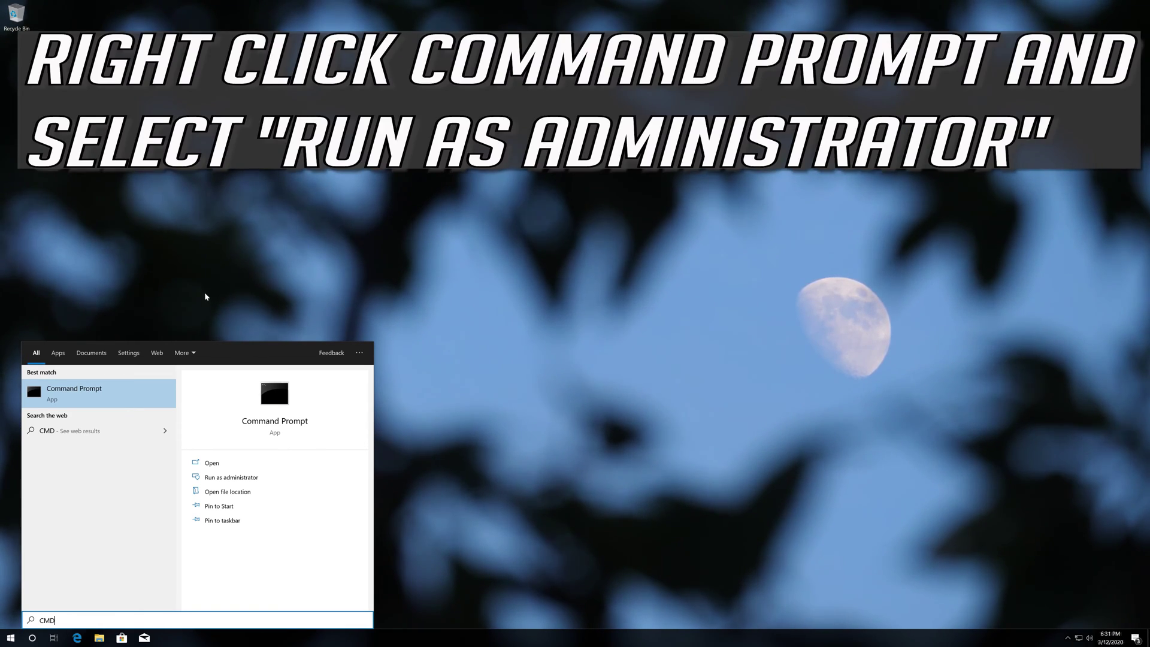
# - Launch Command Prompt as administrator from the CMD search result and approve UAC
pyautogui.rightClick(133, 402)
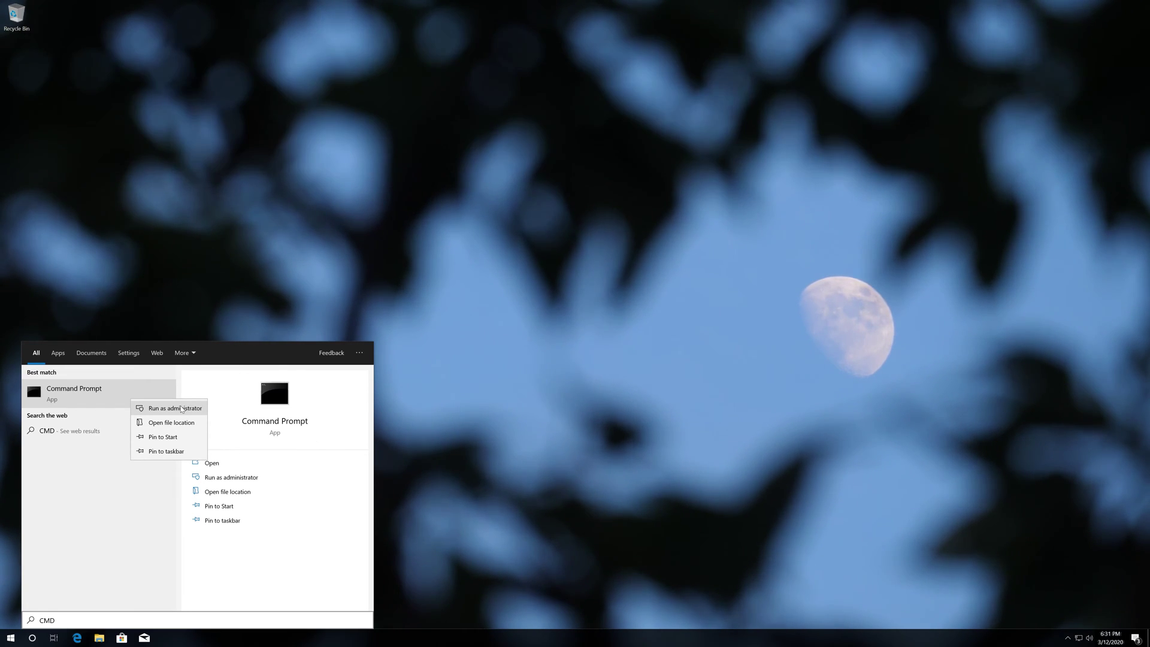
pyautogui.click(181, 408)
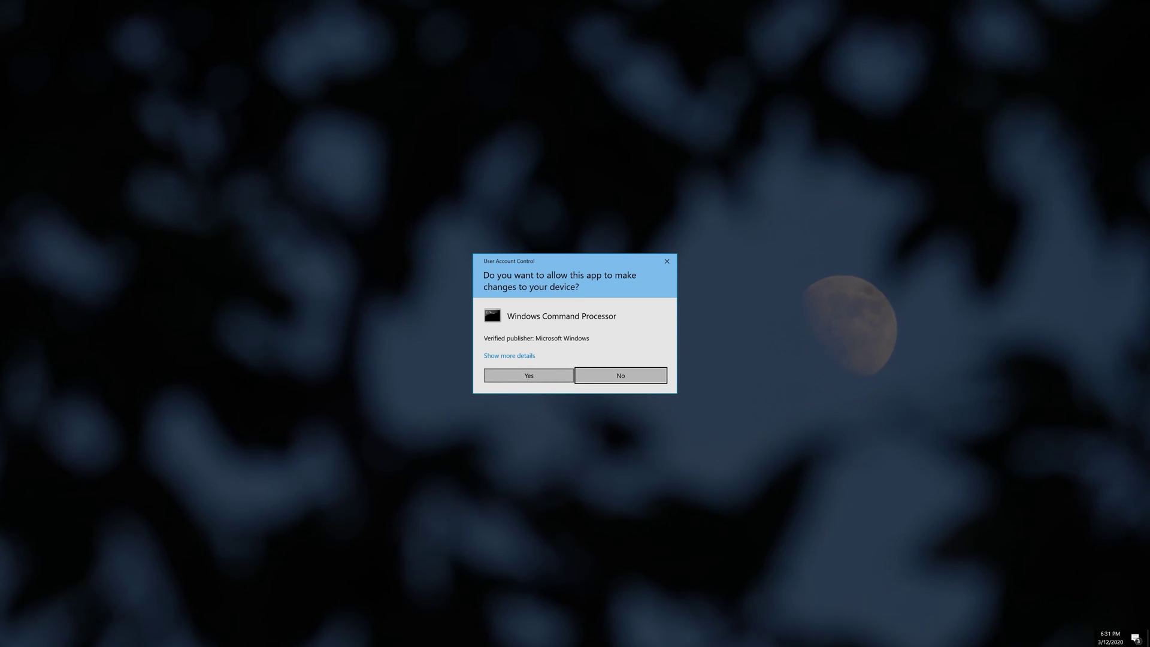
pyautogui.click(530, 376)
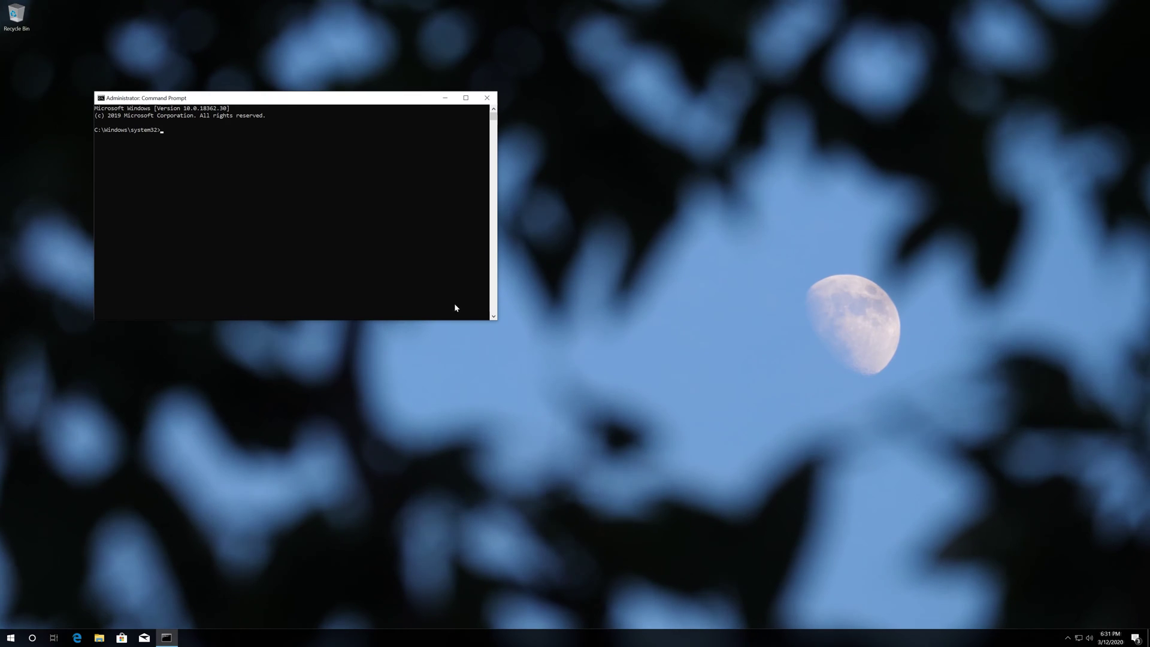
# - Stop the wuauserv, bits and cryptsvc services with net stop
pyautogui.moveTo(345, 100); pyautogui.dragTo(622, 198)
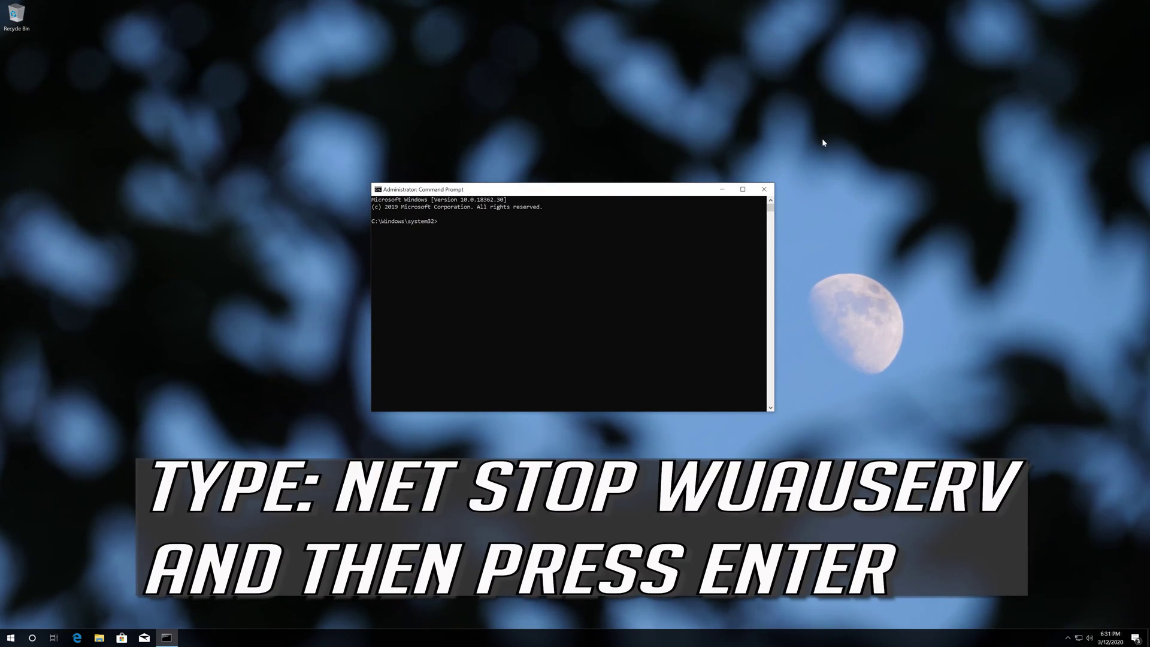
pyautogui.write('ne')
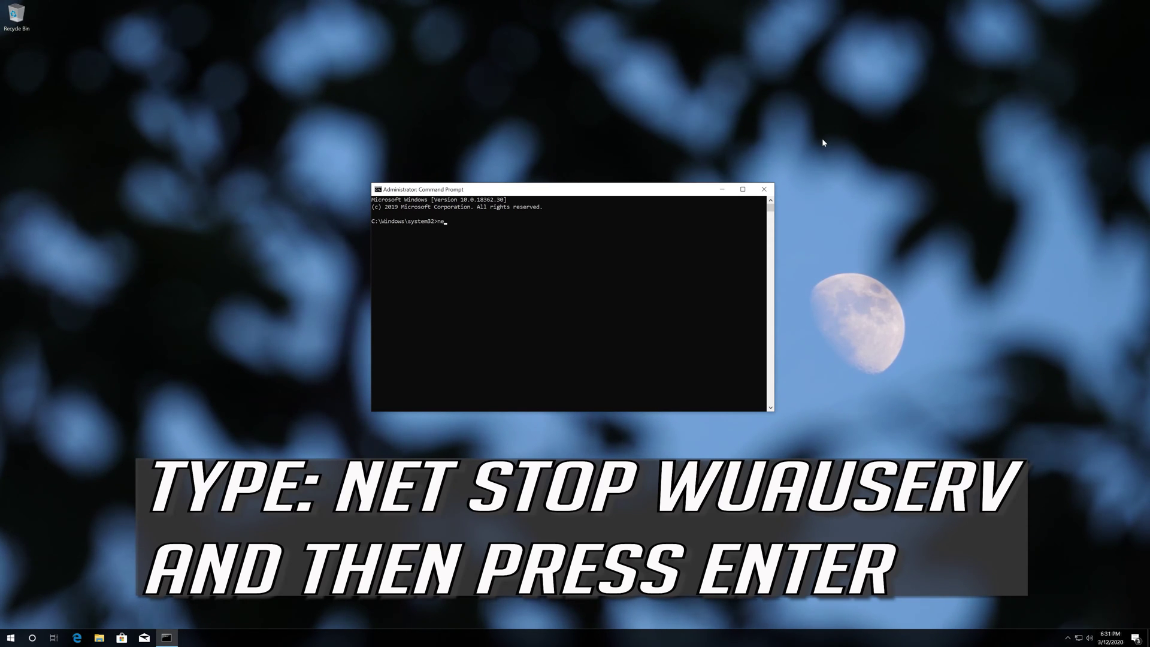
pyautogui.write('t stop')
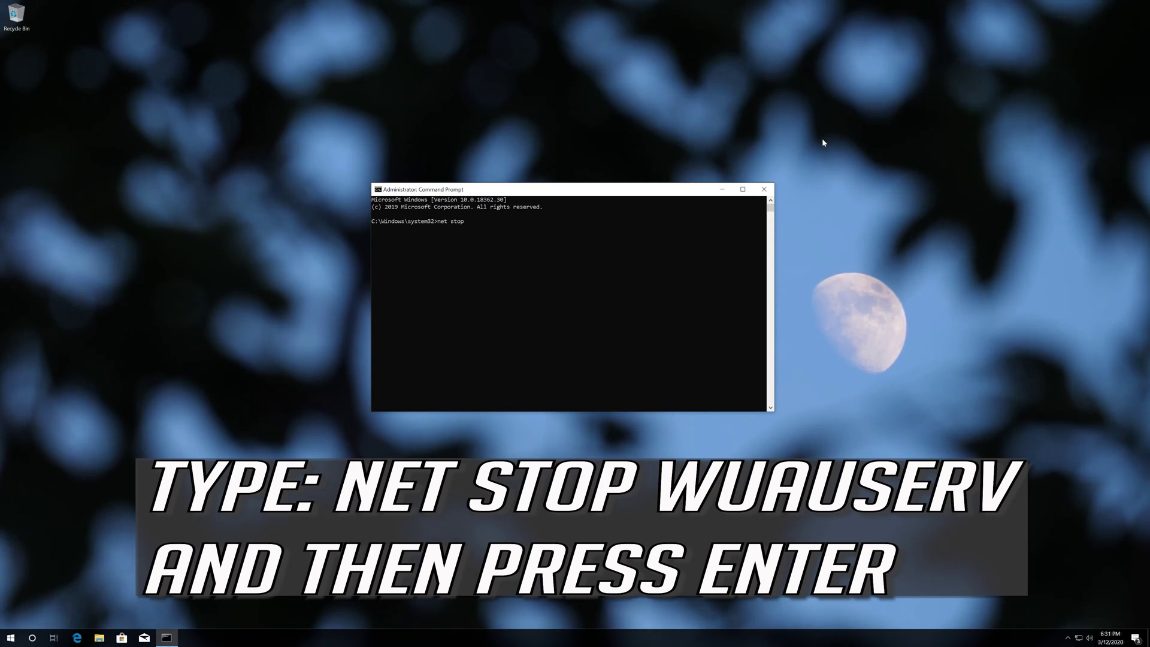
pyautogui.write(' wuau')
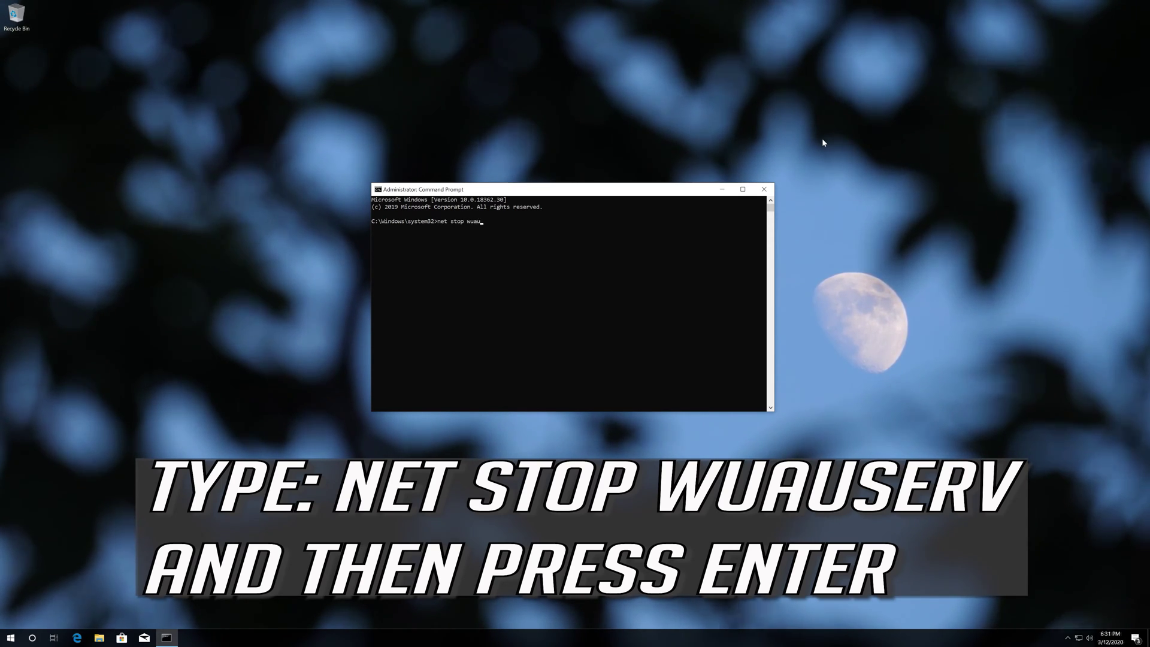
pyautogui.write('serv')
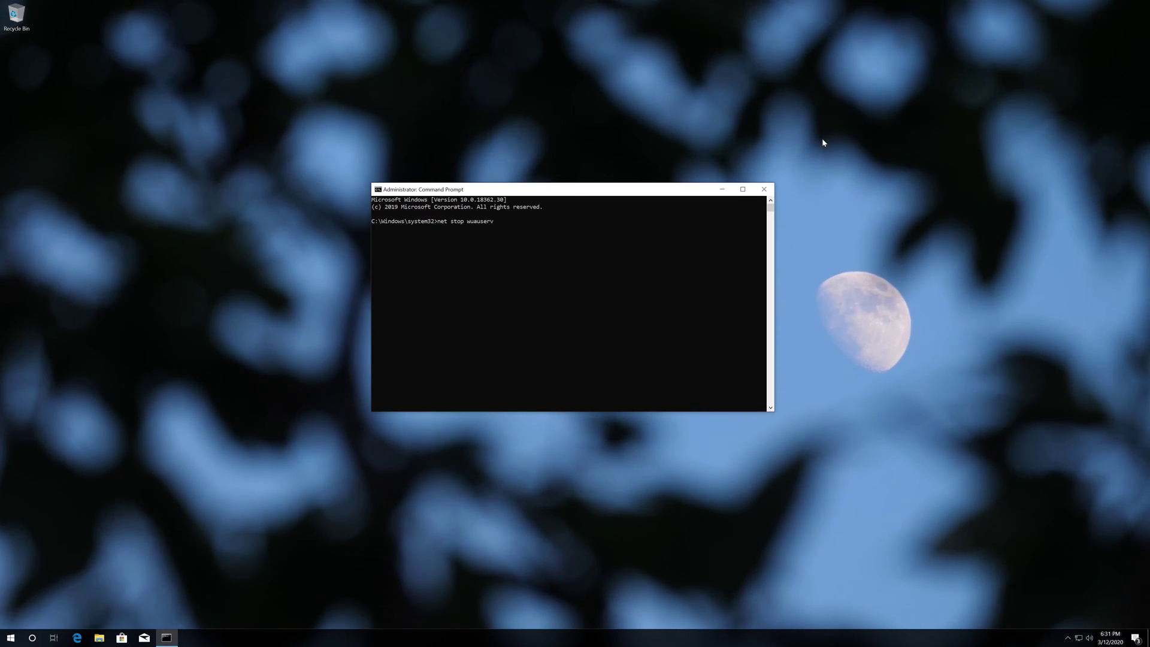
pyautogui.press('Return')
pyautogui.write('ne')
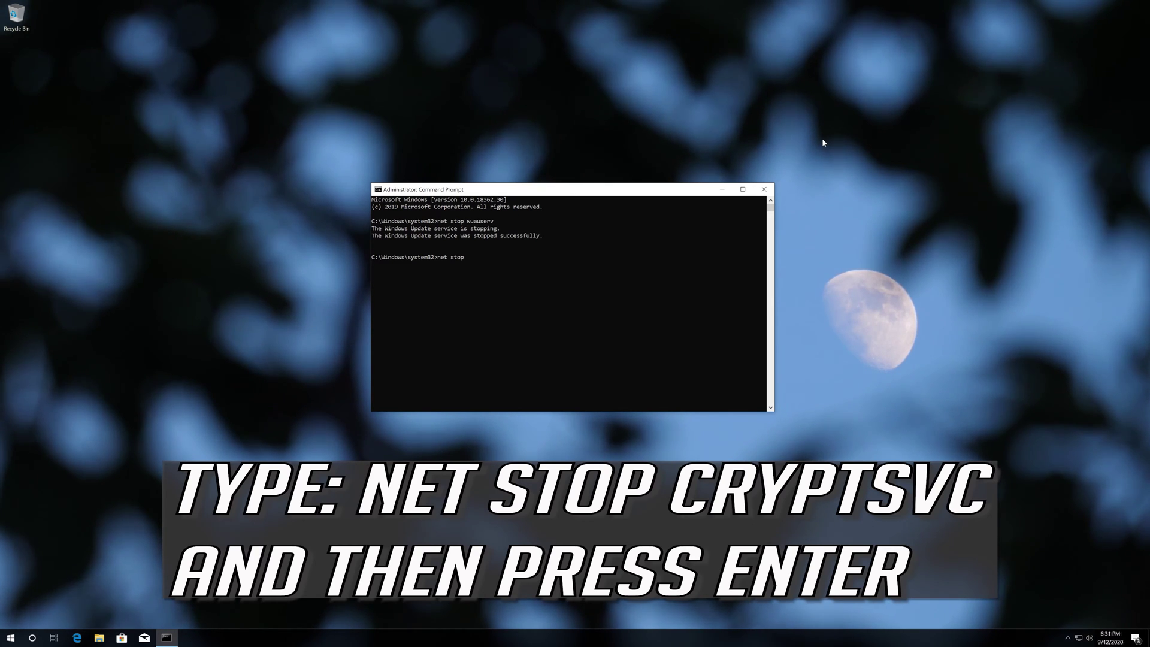
pyautogui.write('ts')
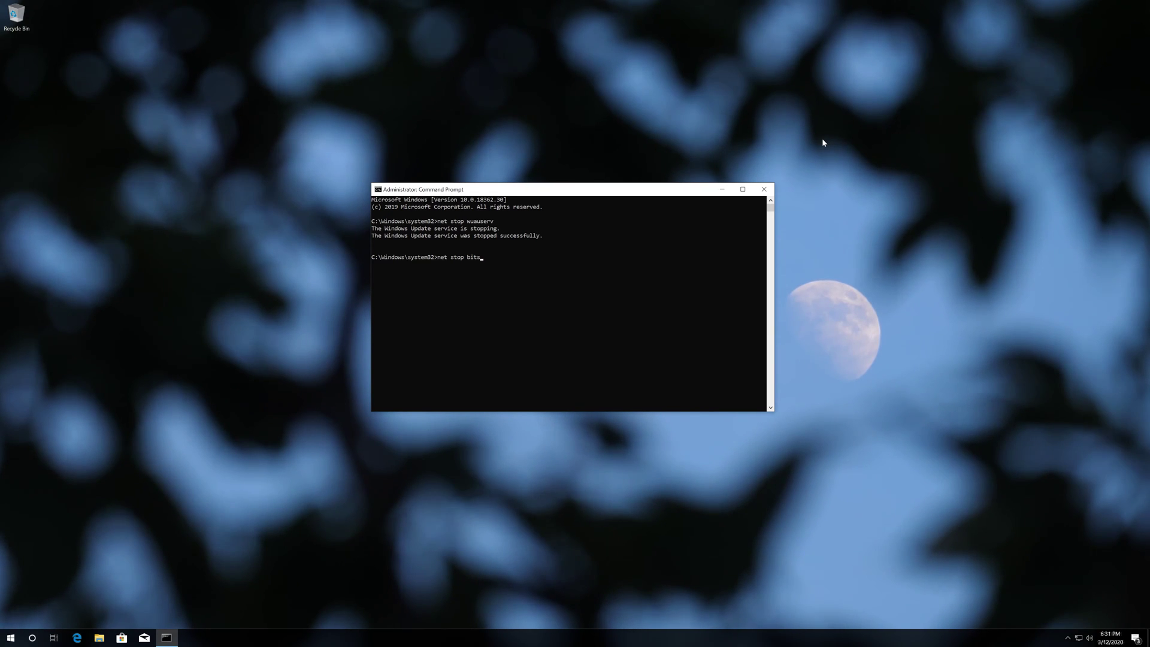
pyautogui.press('Return')
pyautogui.write('net')
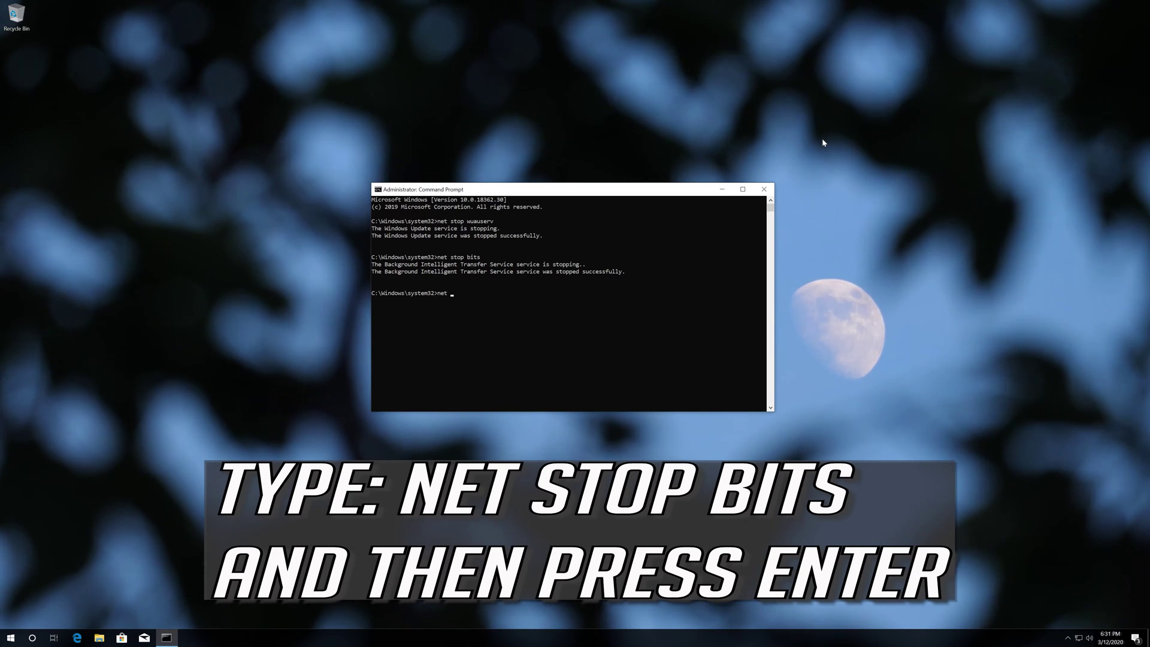
pyautogui.write('stop ')
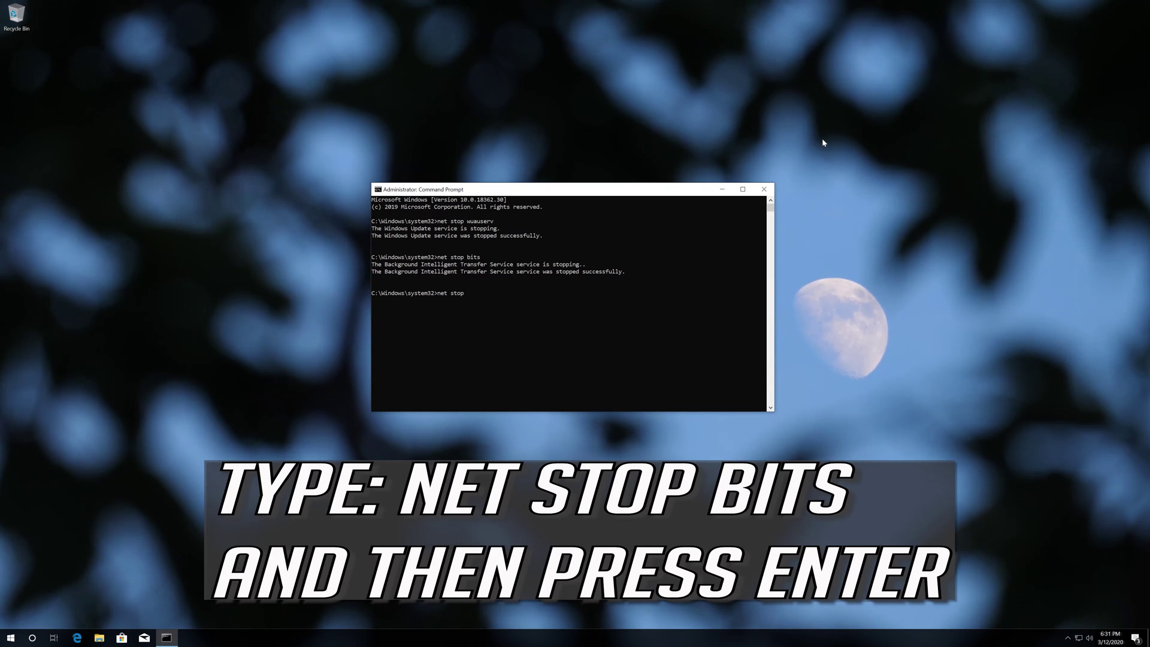
pyautogui.write('cryp')
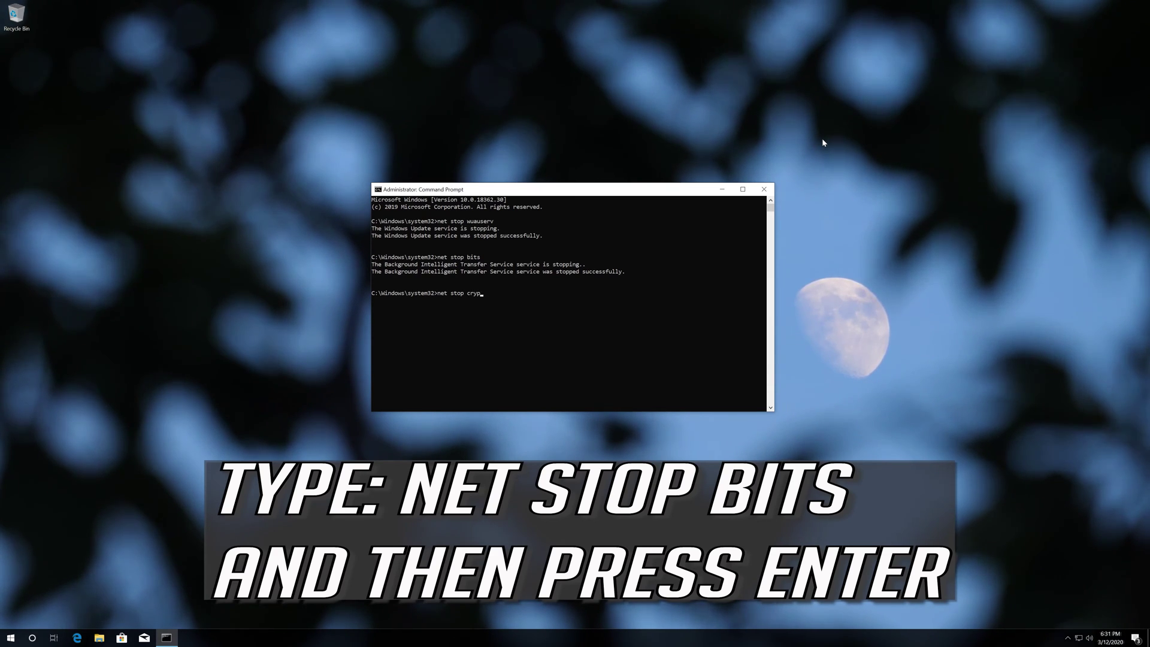
pyautogui.write('tsvc')
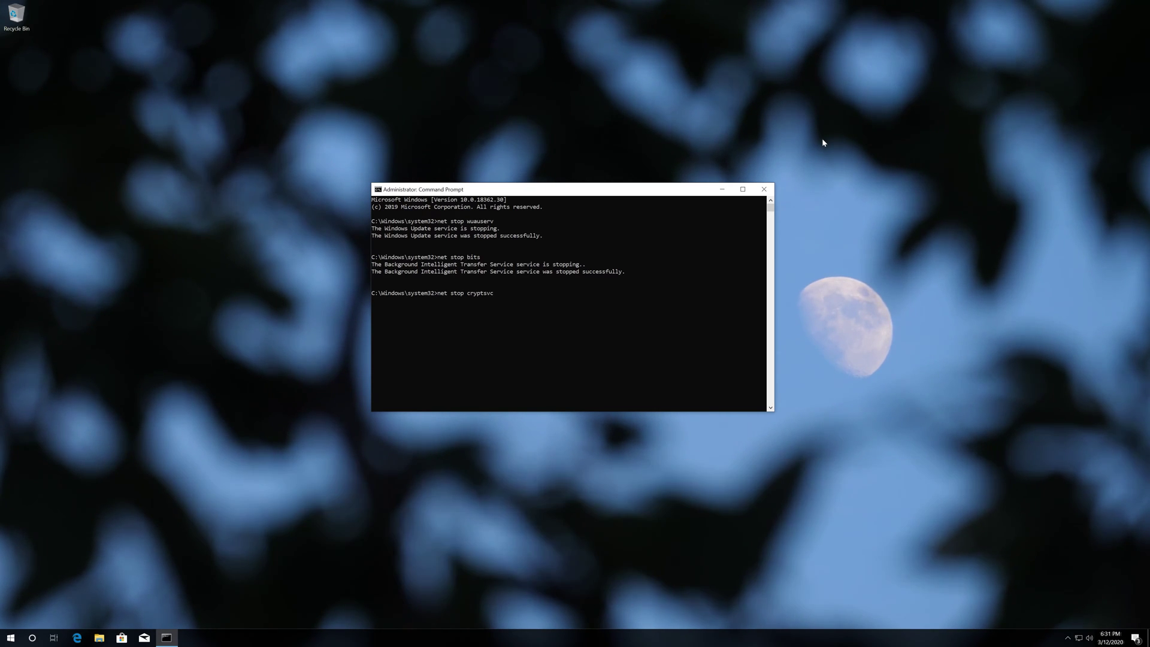
pyautogui.press('Return')
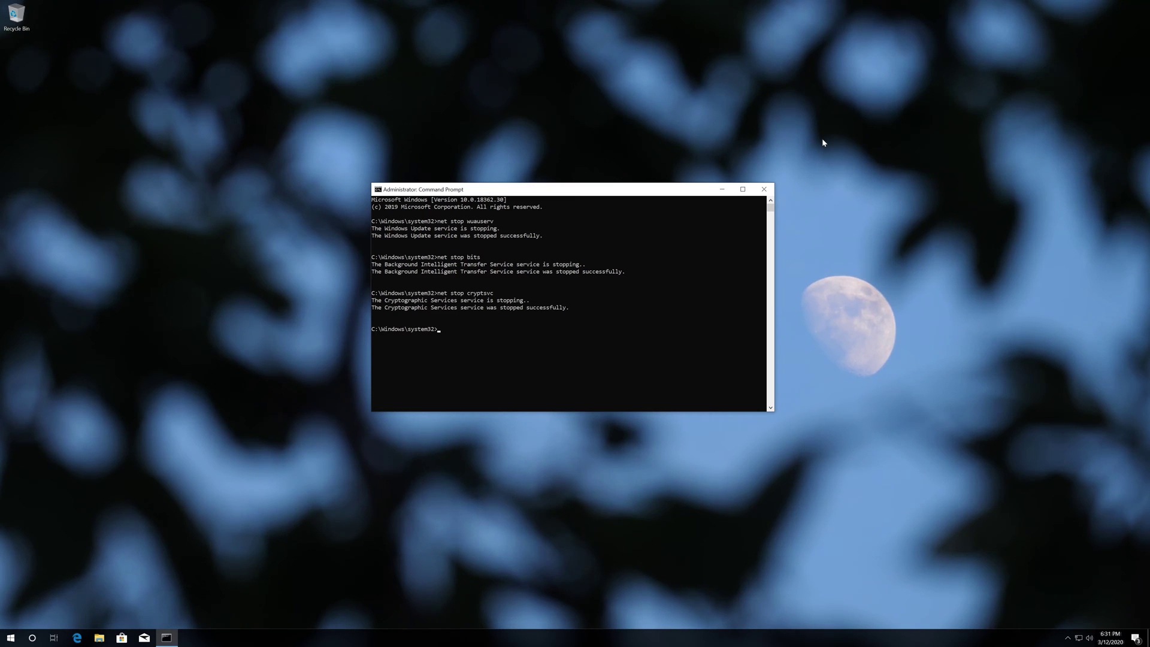
pyautogui.write('ren ')
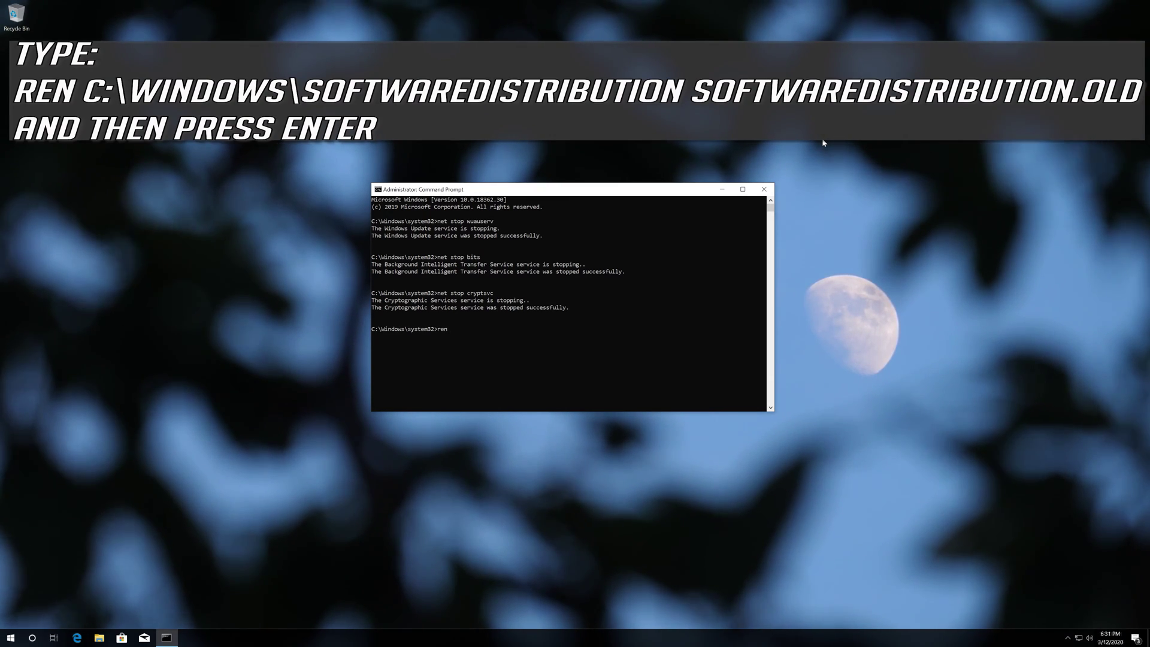
pyautogui.write('c')
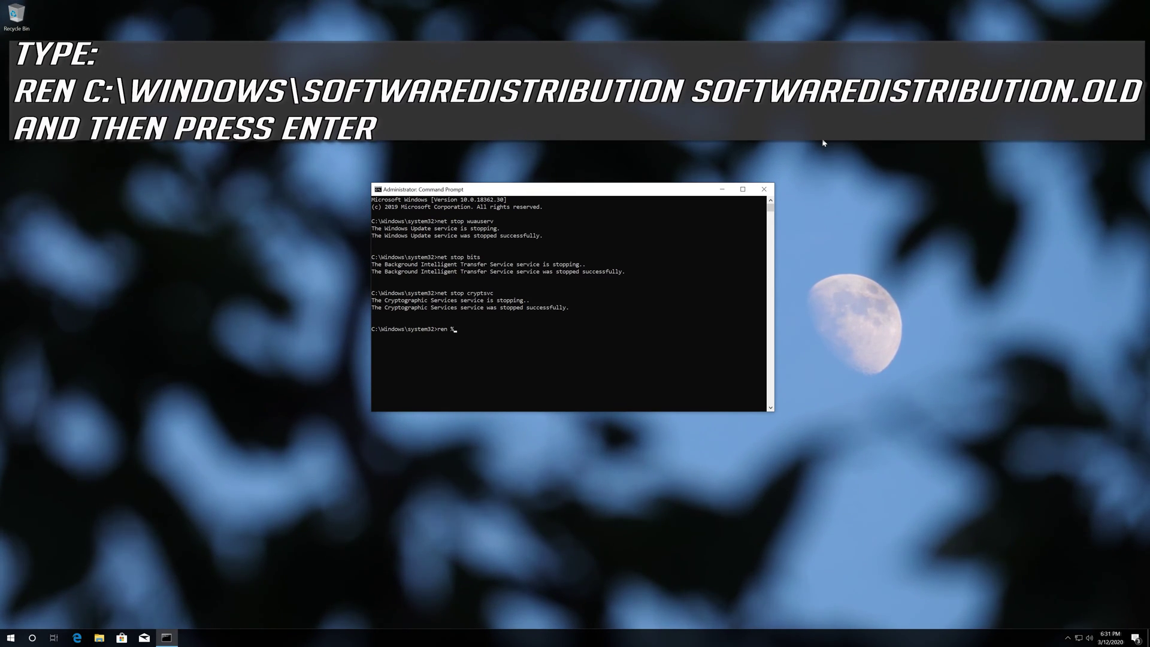
pyautogui.write('system')
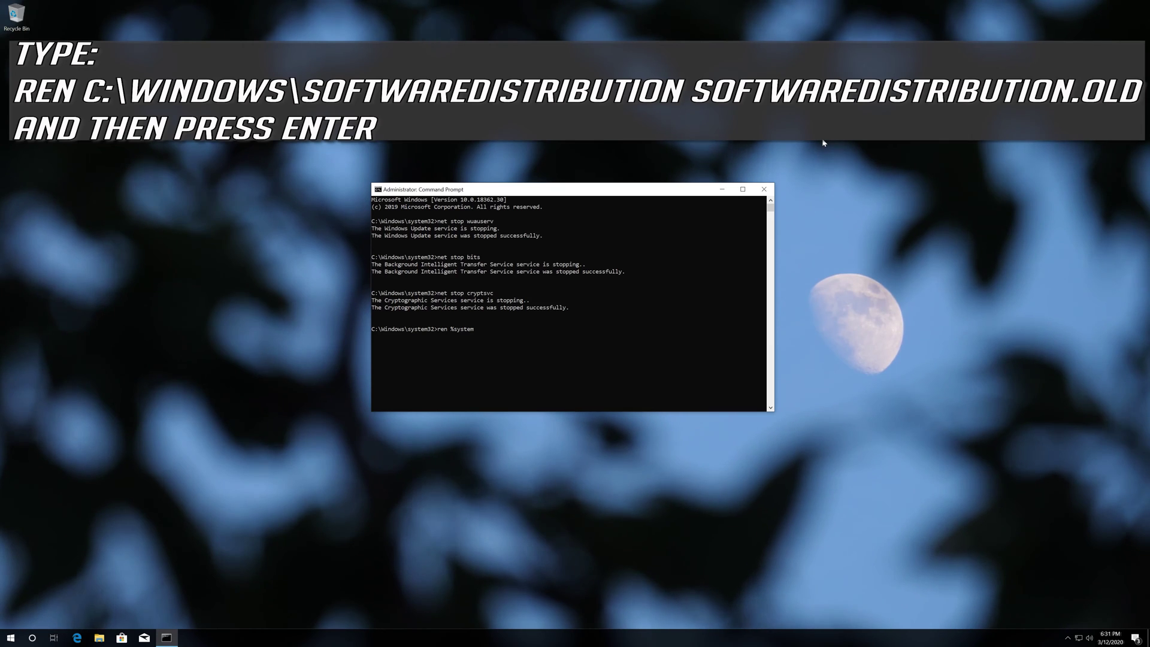
pyautogui.write('root')
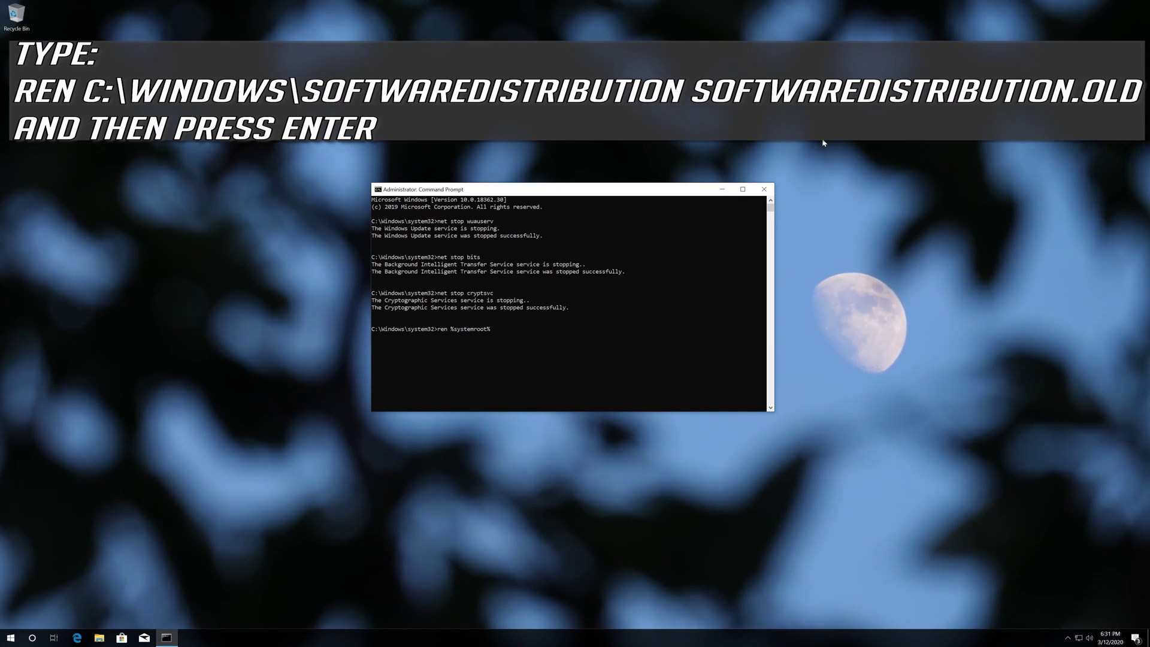
pyautogui.write('%')
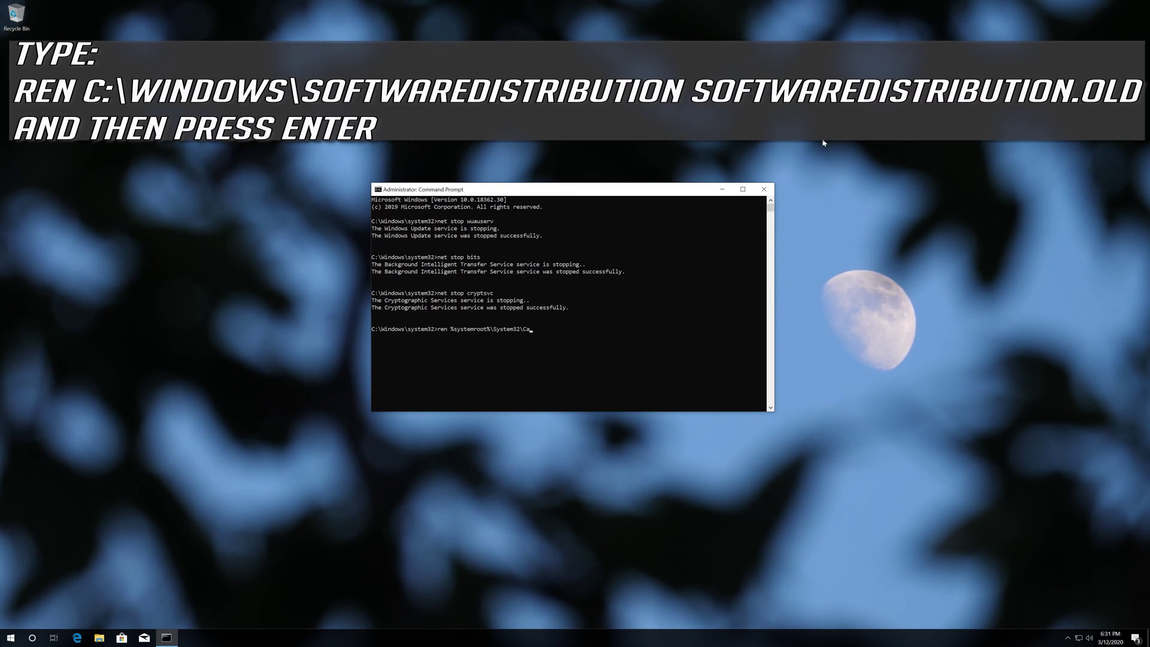
pyautogui.write('troot')
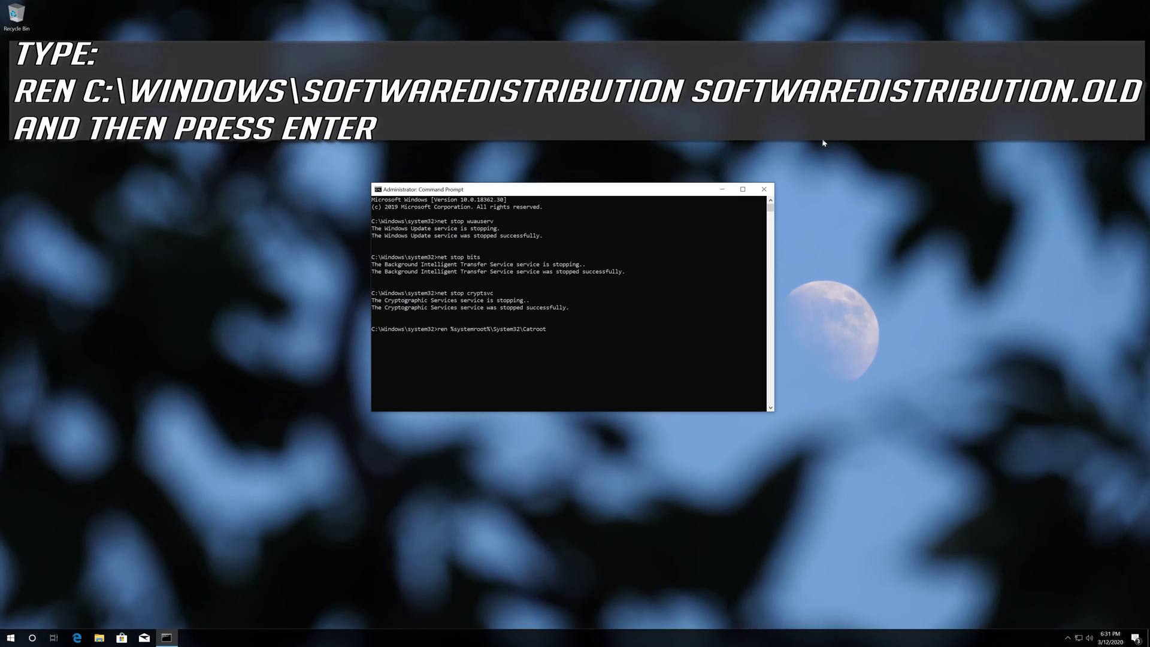
pyautogui.write('2')
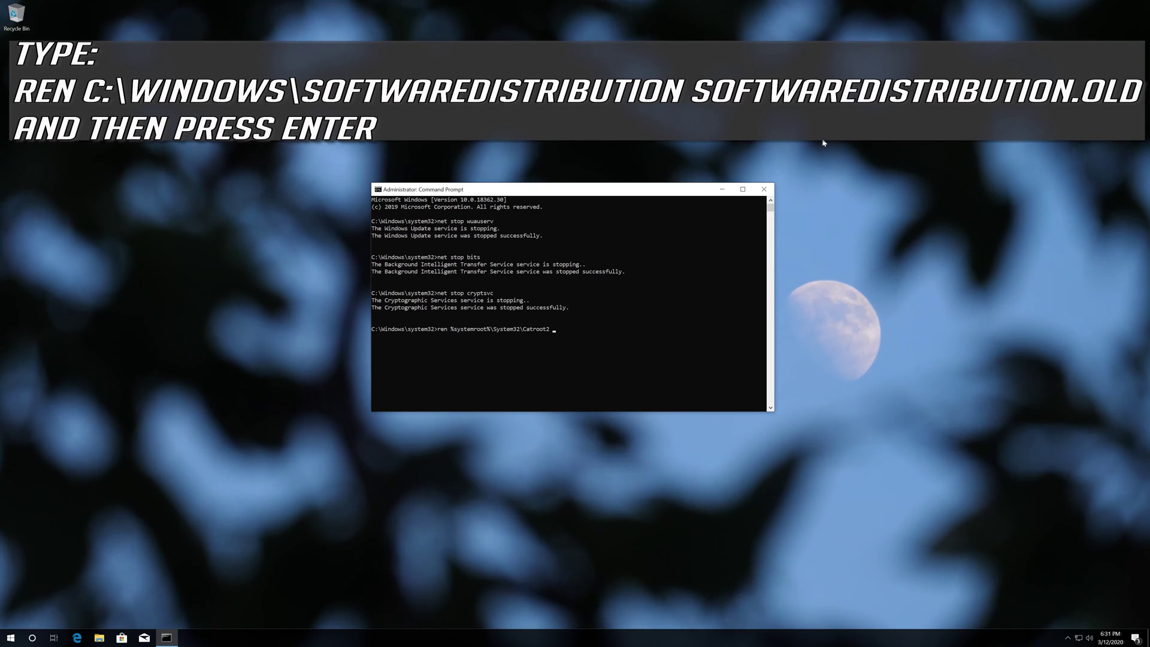
pyautogui.write(' Ca')
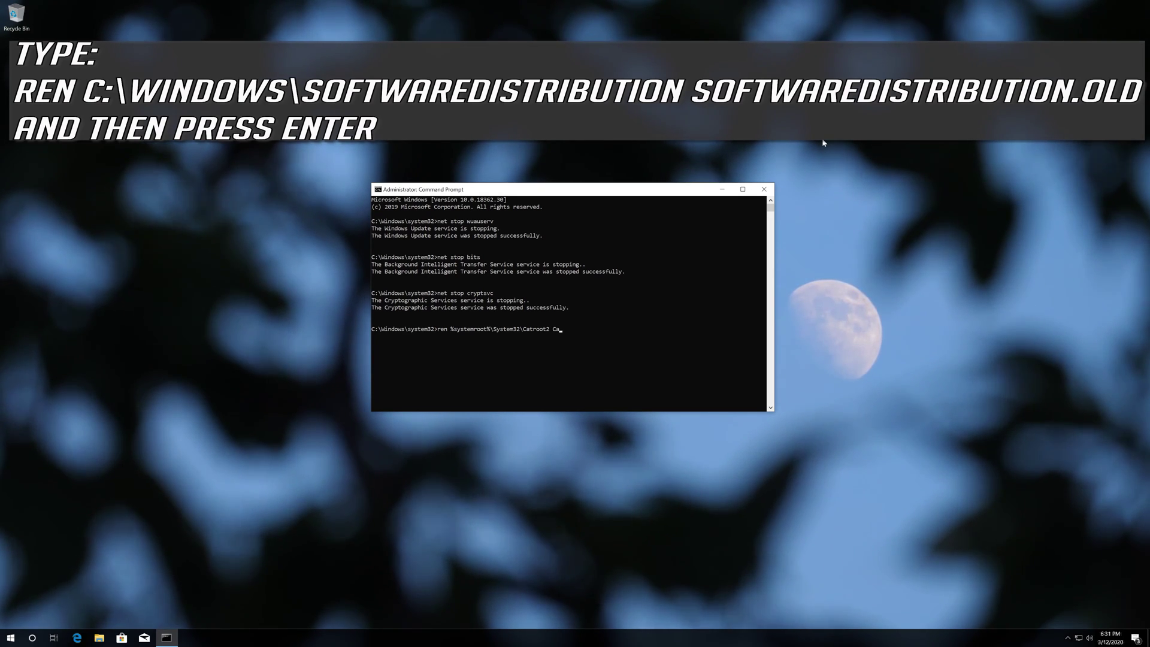
pyautogui.write('troo')
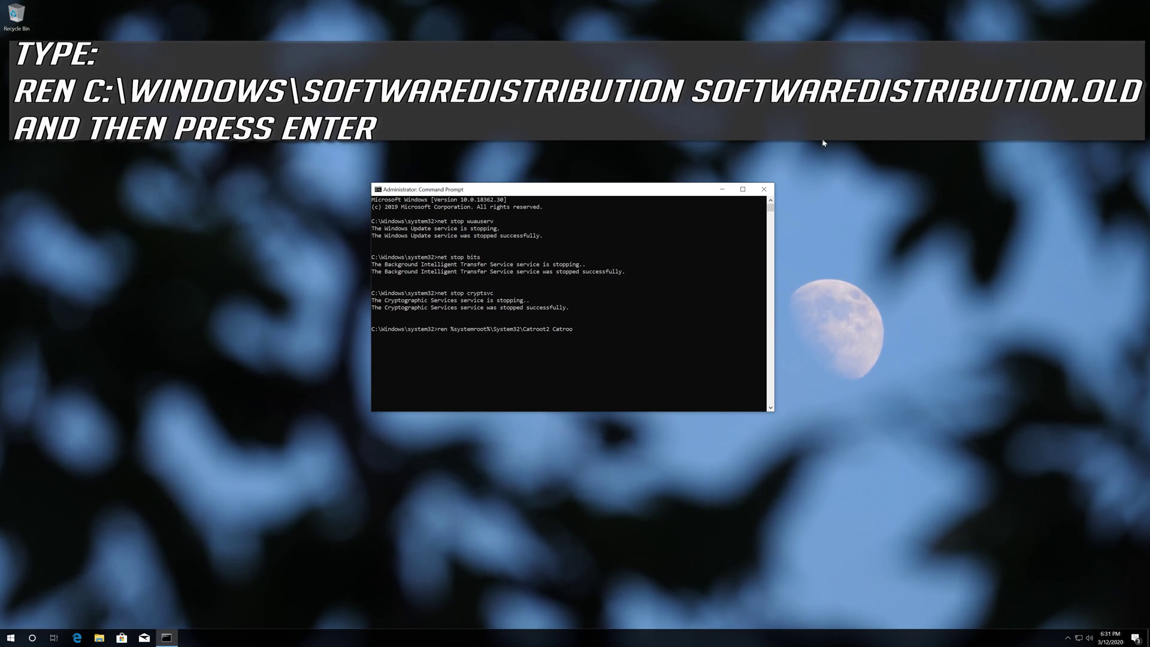
pyautogui.write('t')
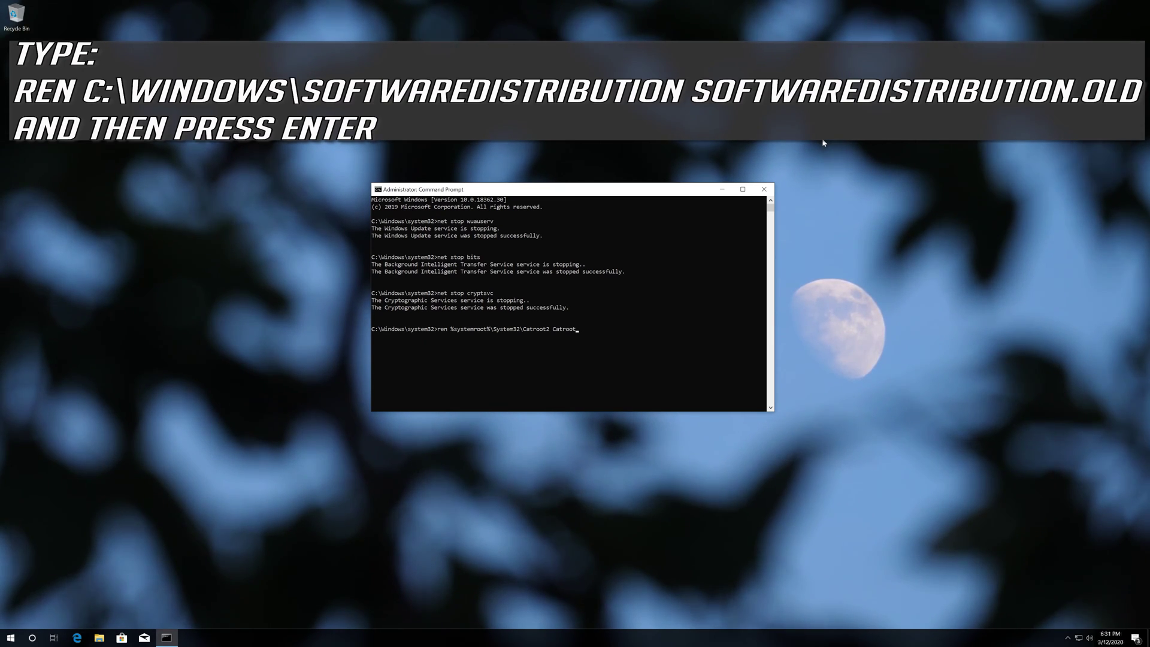
pyautogui.write('2')
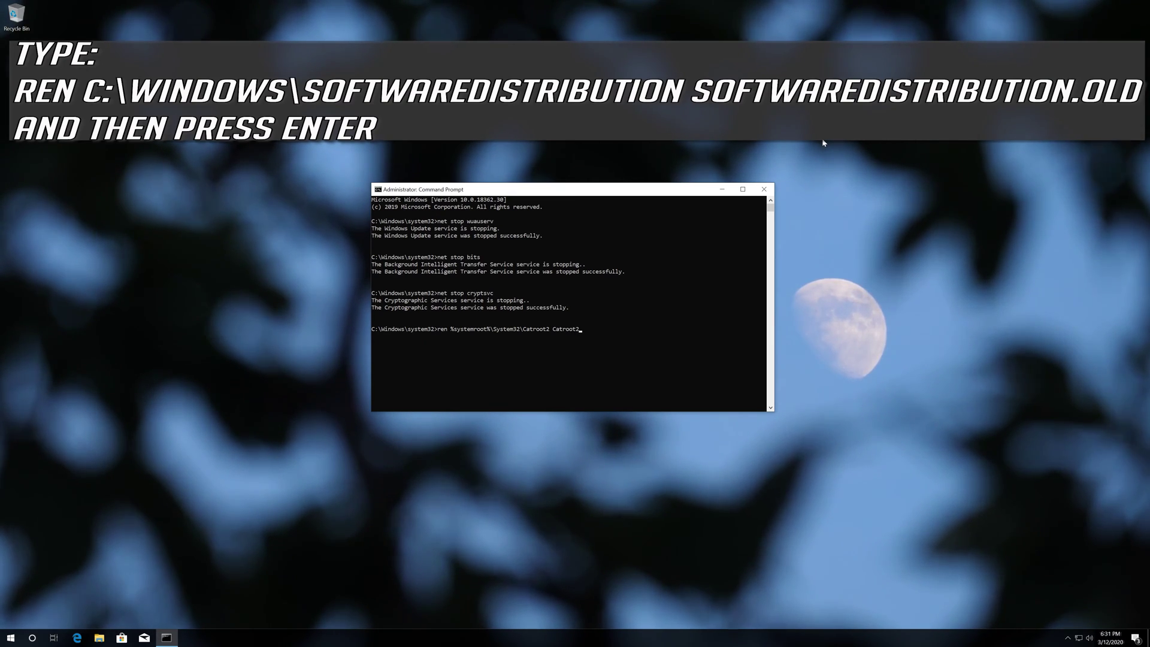
pyautogui.write('.old')
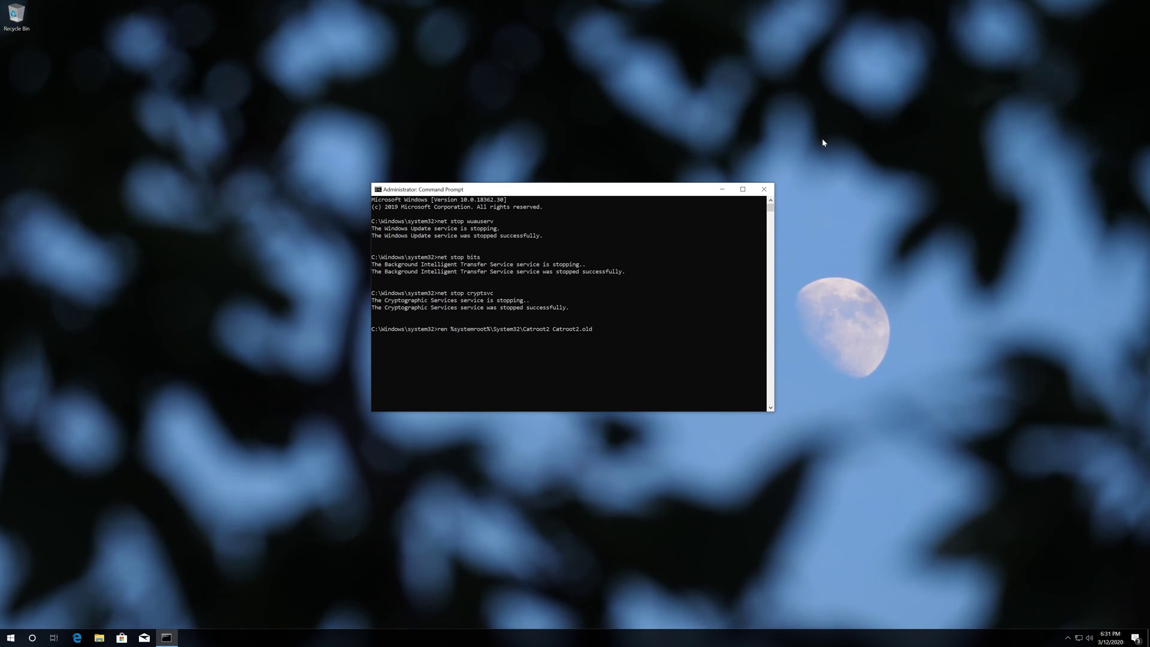
# - Rename Catroot2 to Catroot2.old and SoftwareDistribution to SoftwareDistribution.old with ren
pyautogui.press('Return')
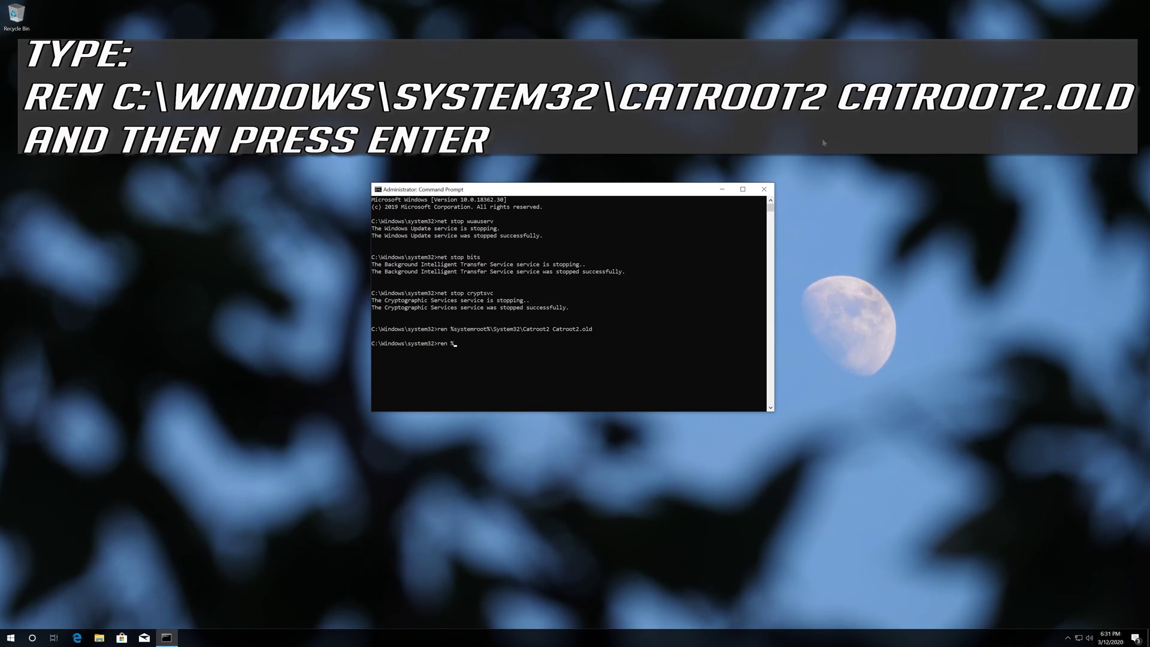
pyautogui.write('system')
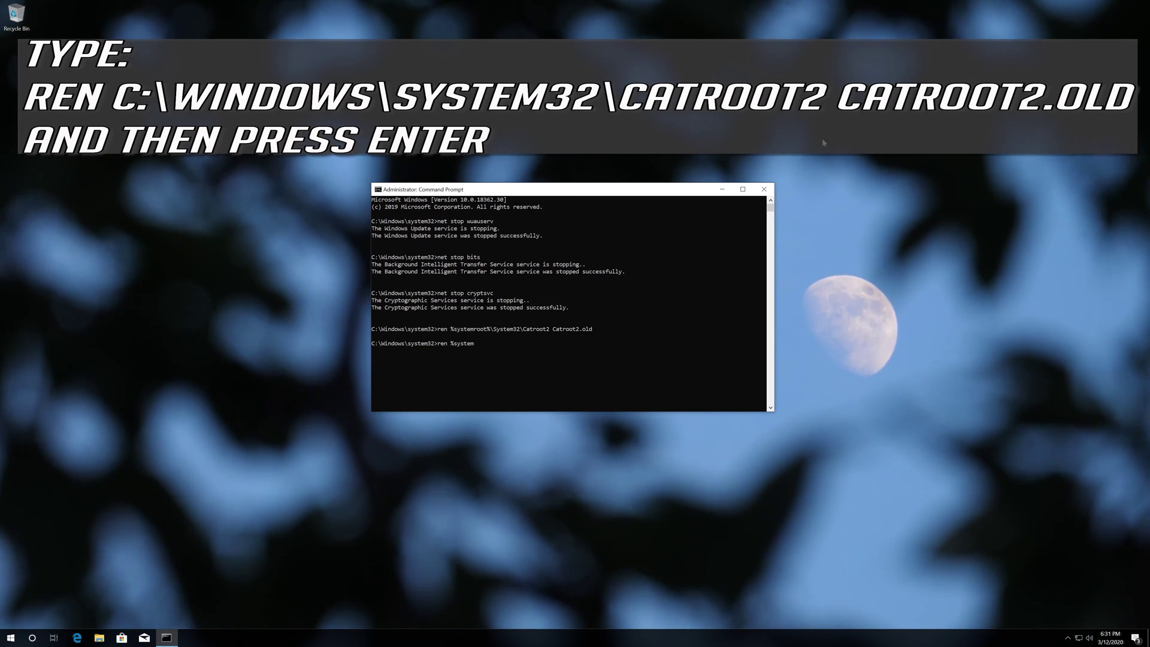
pyautogui.write('roo')
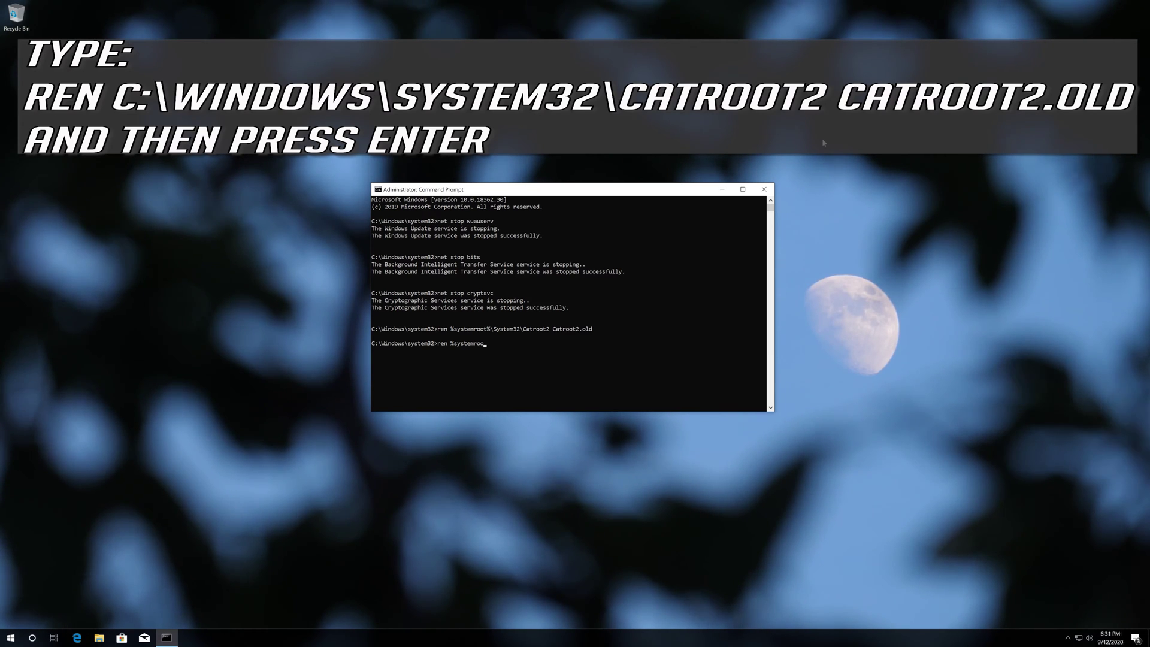
pyautogui.write('t')
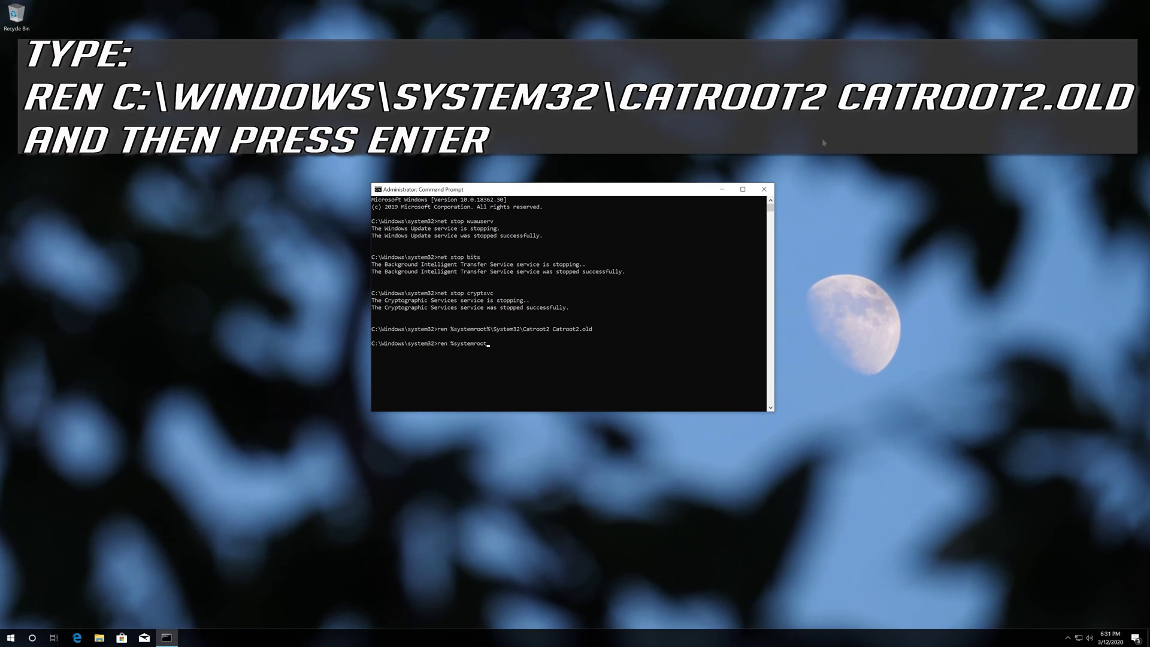
pyautogui.write('%')
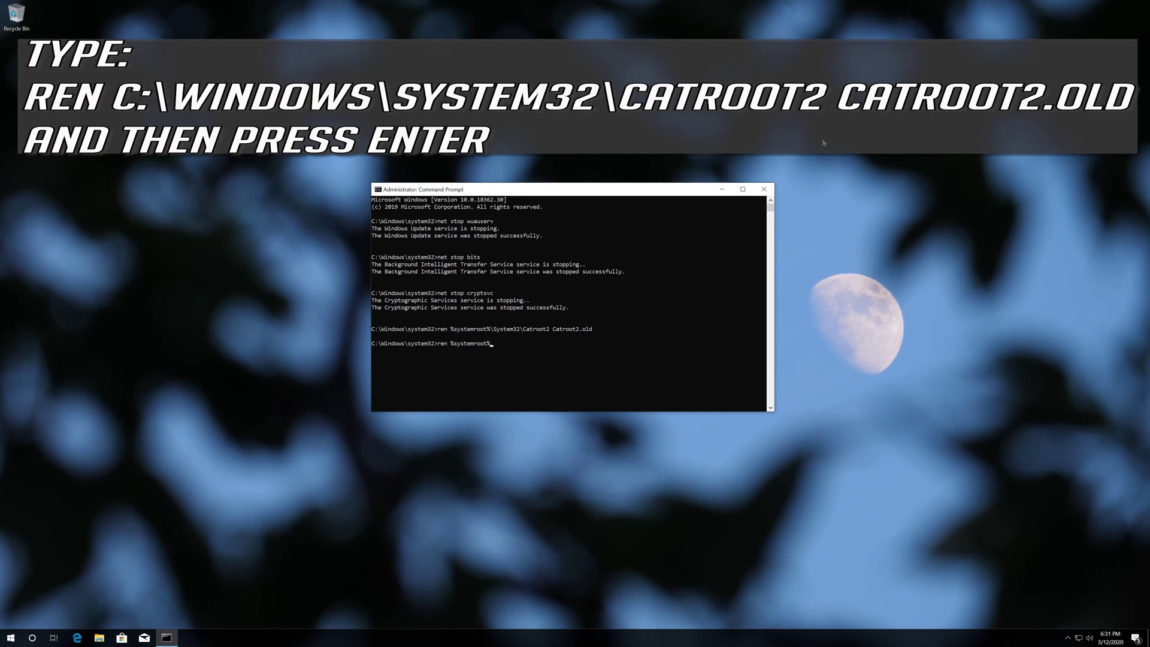
pyautogui.write('\\')
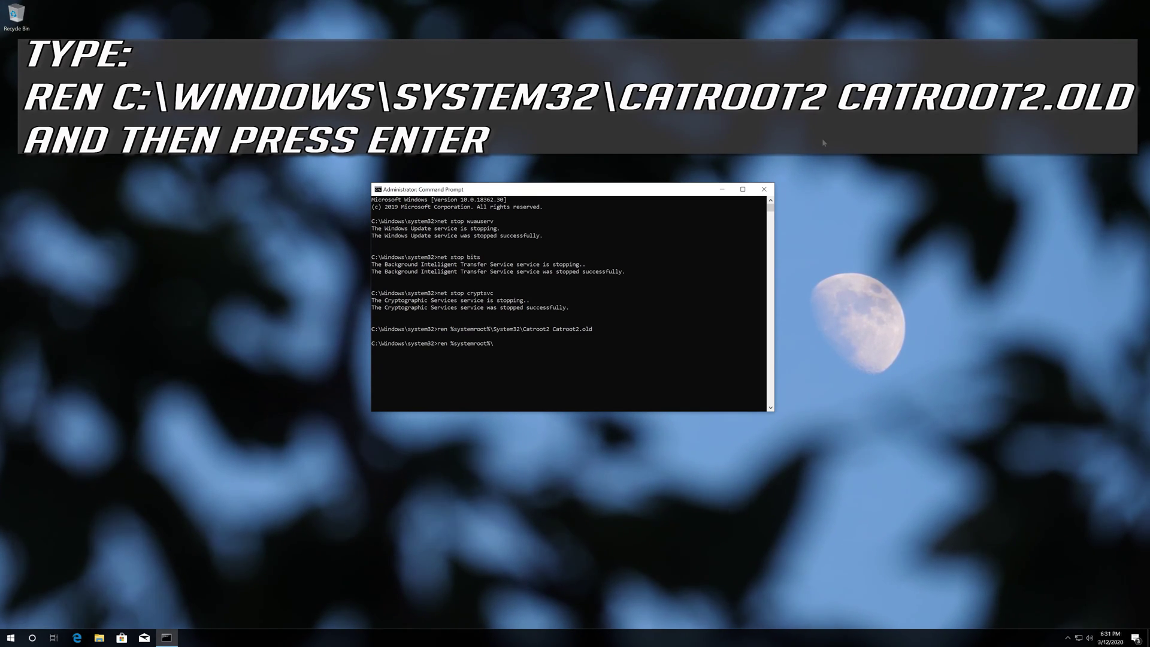
pyautogui.write('Soft')
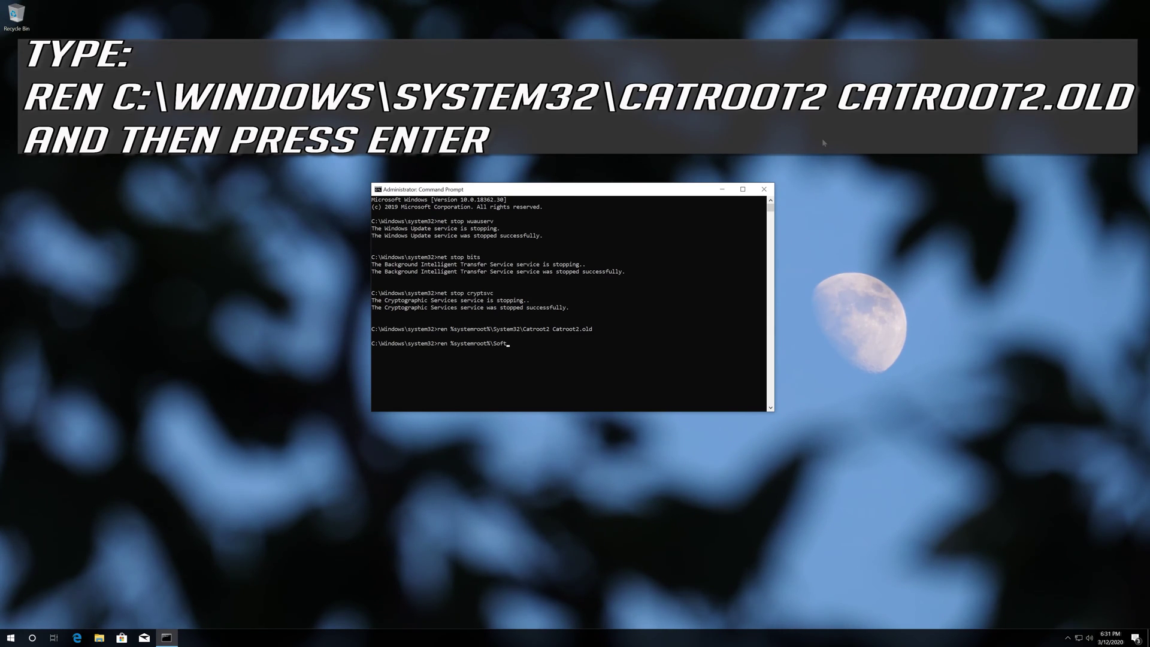
pyautogui.write('wareD')
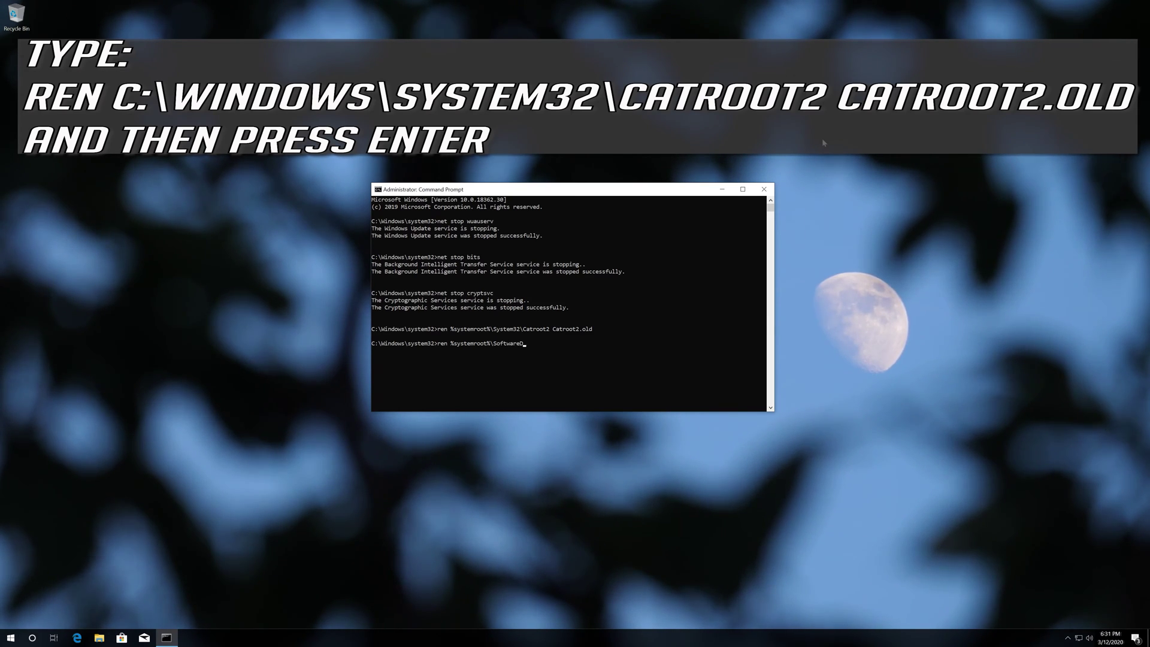
pyautogui.write('istri')
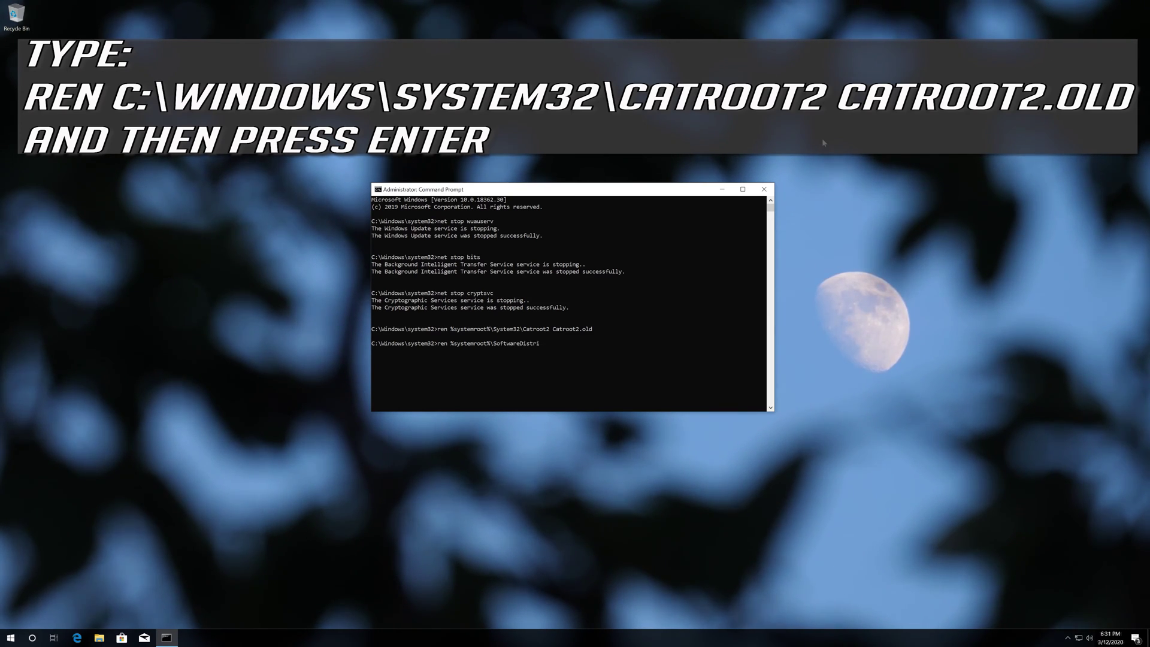
pyautogui.write('bution')
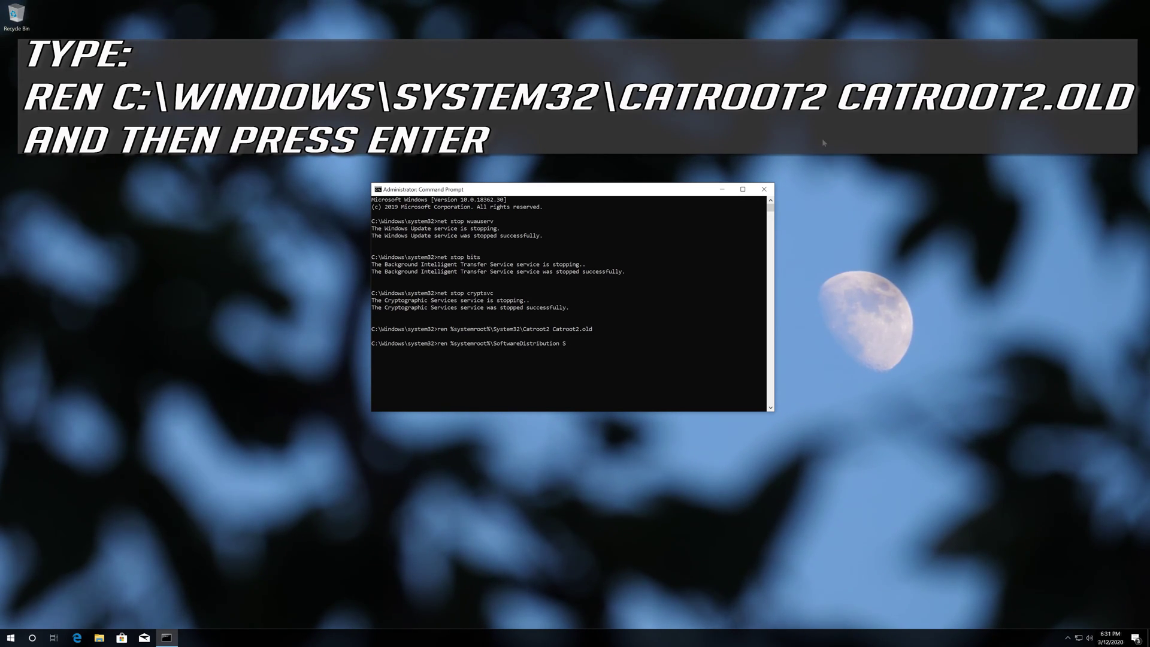
pyautogui.write(' S')
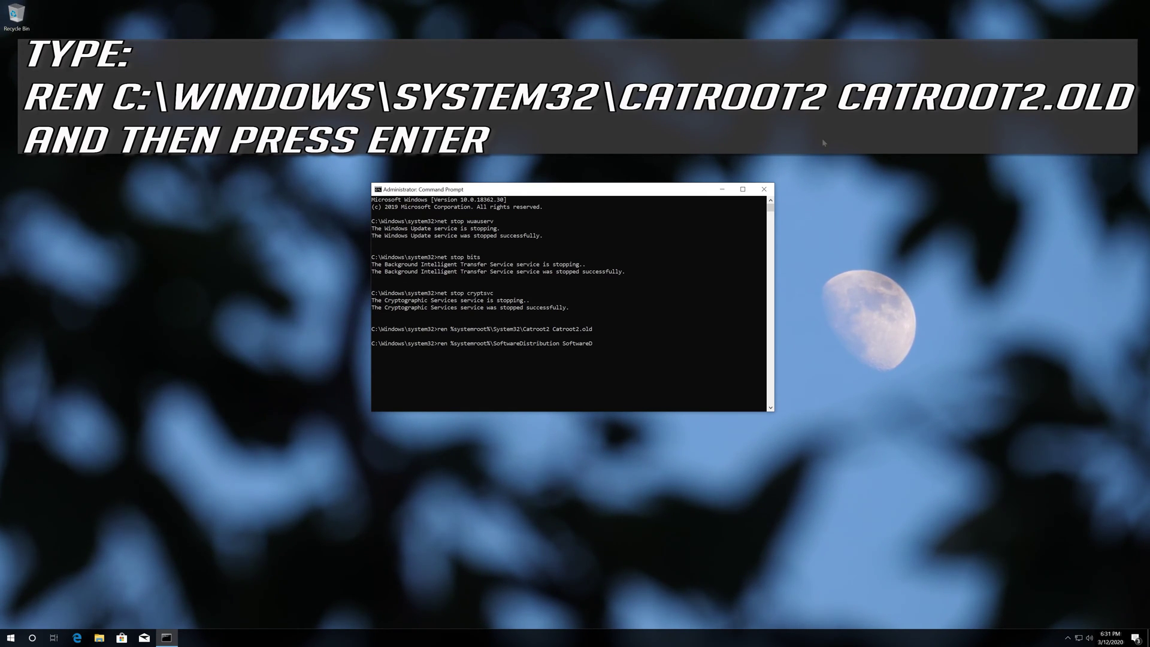
pyautogui.write('istrib')
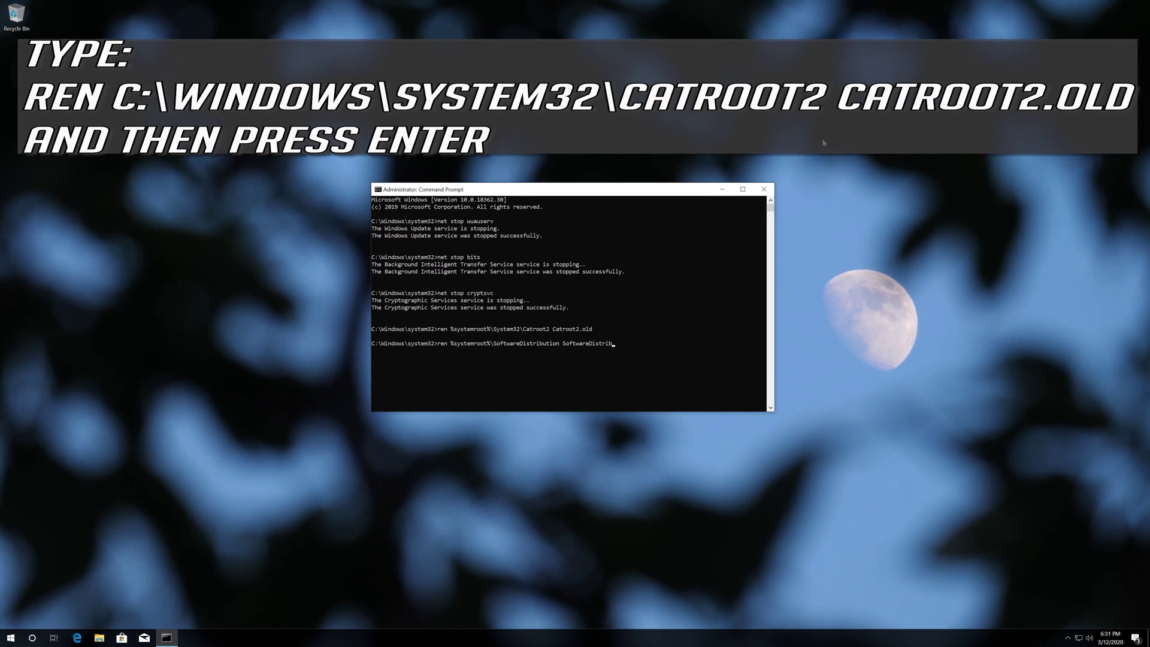
pyautogui.write('ution.')
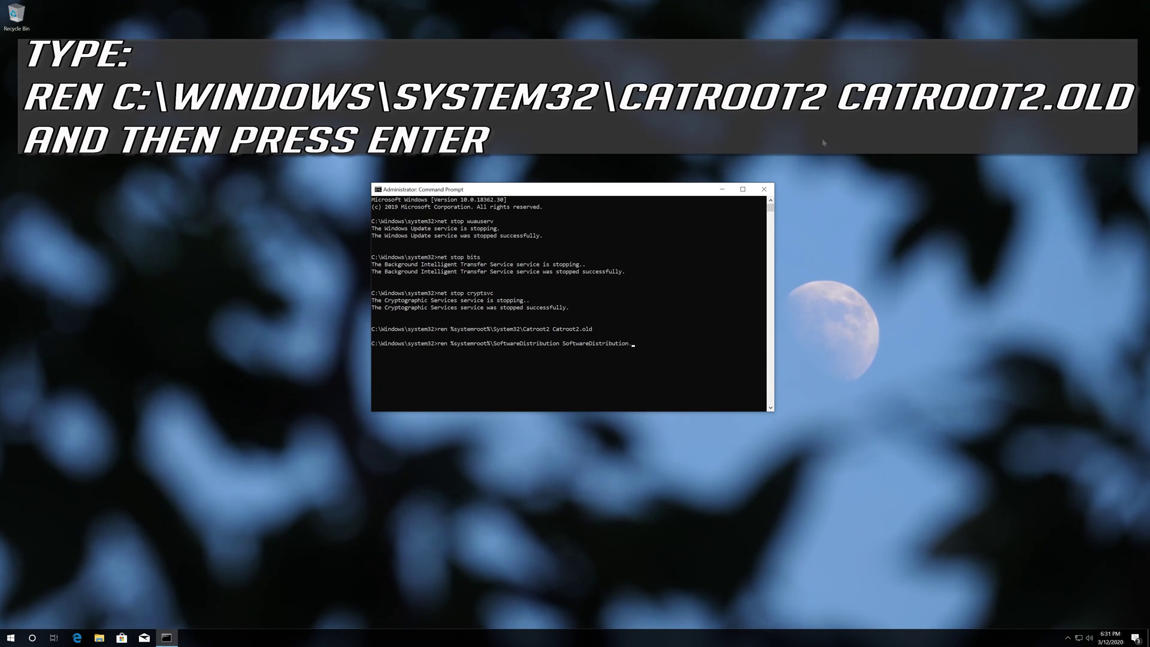
pyautogui.write('old')
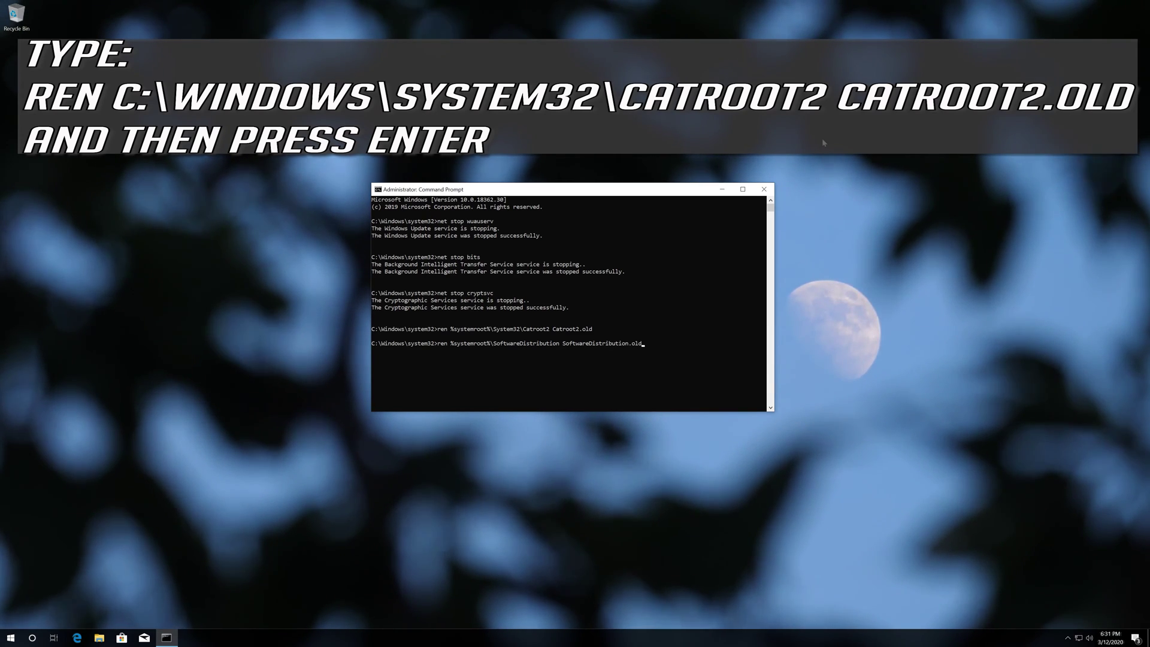
pyautogui.press('Return')
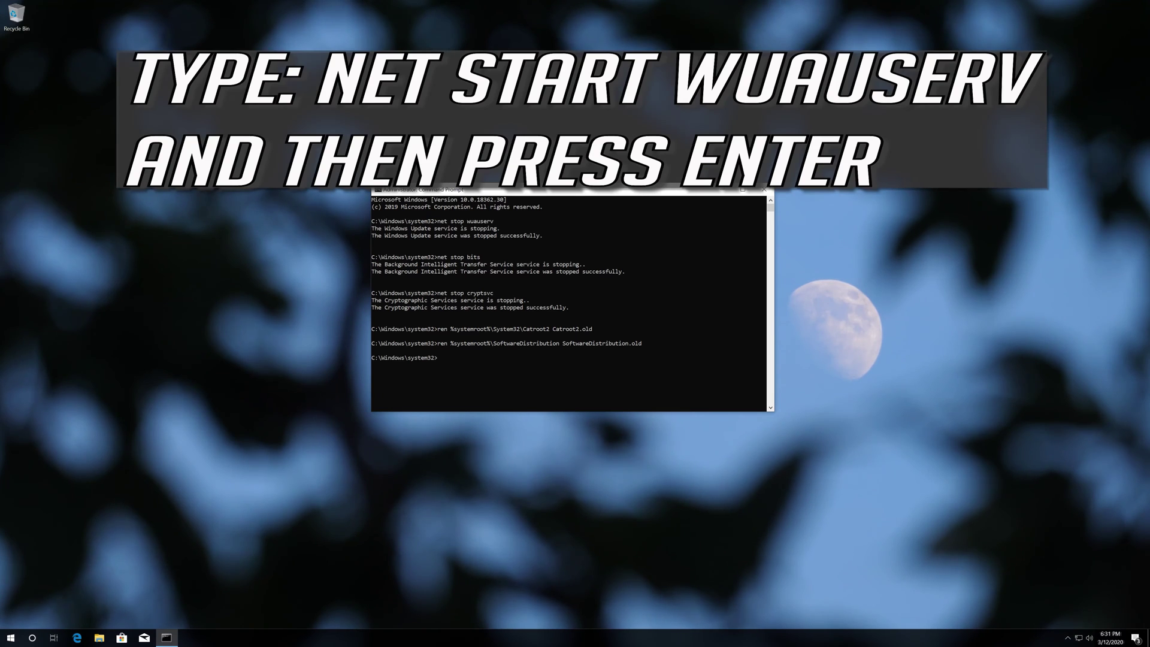
pyautogui.write('net star')
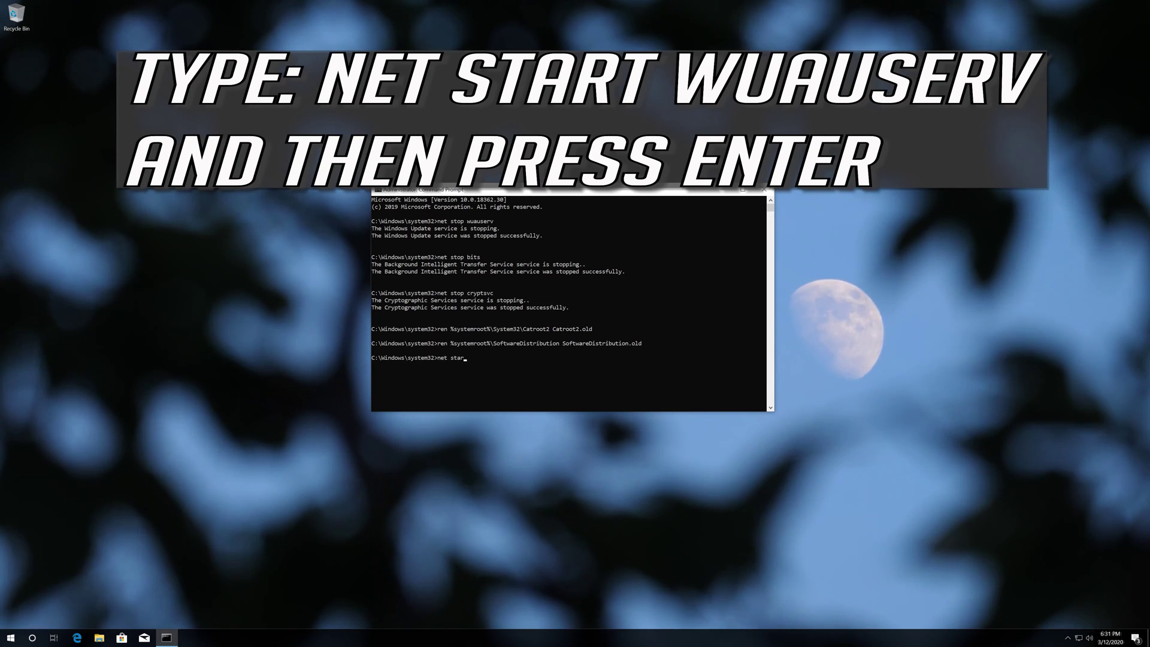
pyautogui.write('t w')
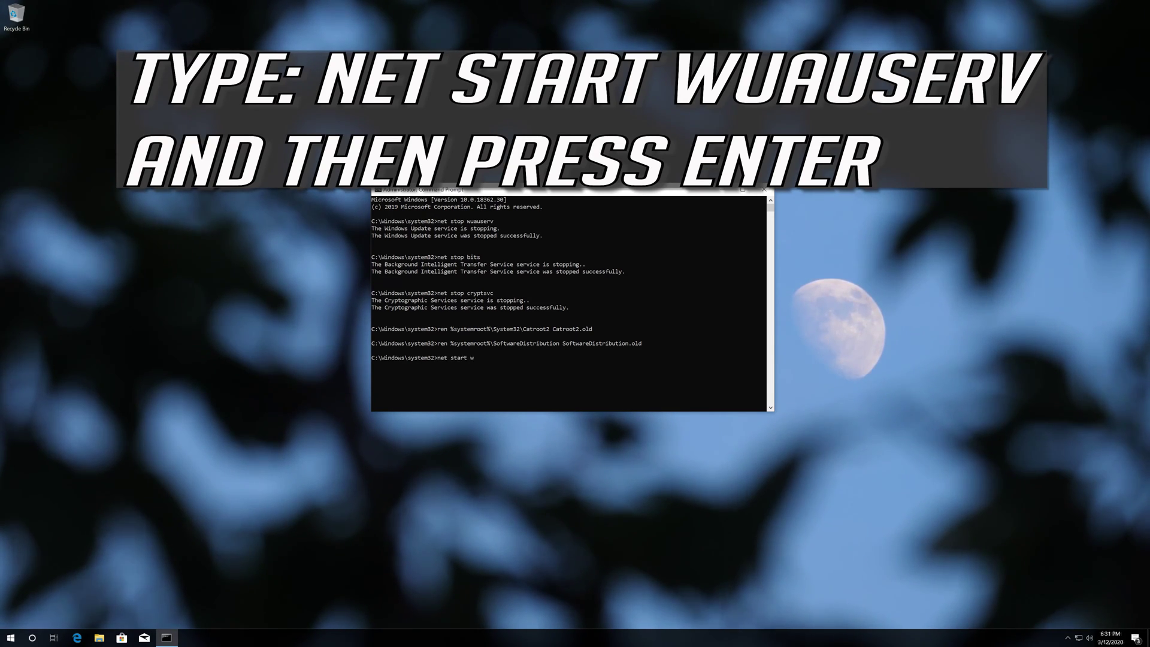
pyautogui.write('uauser')
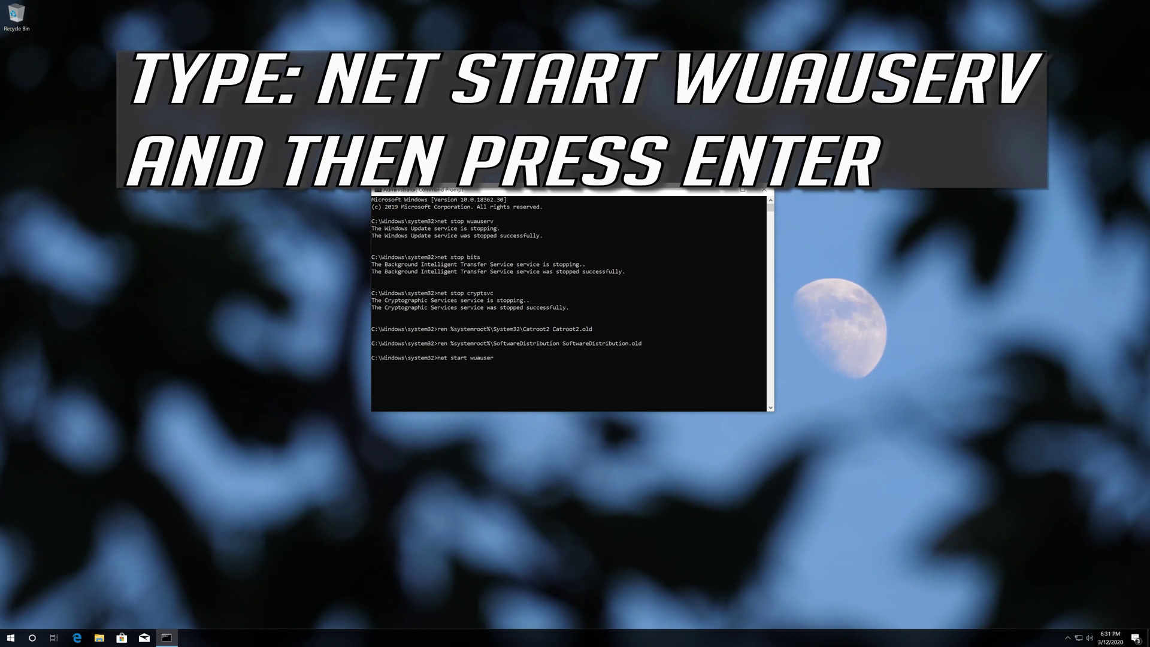
pyautogui.write('v')
# - Start wuauserv, bits and cryptsvc again with net start, then exit the console
pyautogui.press('Return')
pyautogui.write('net start bit')
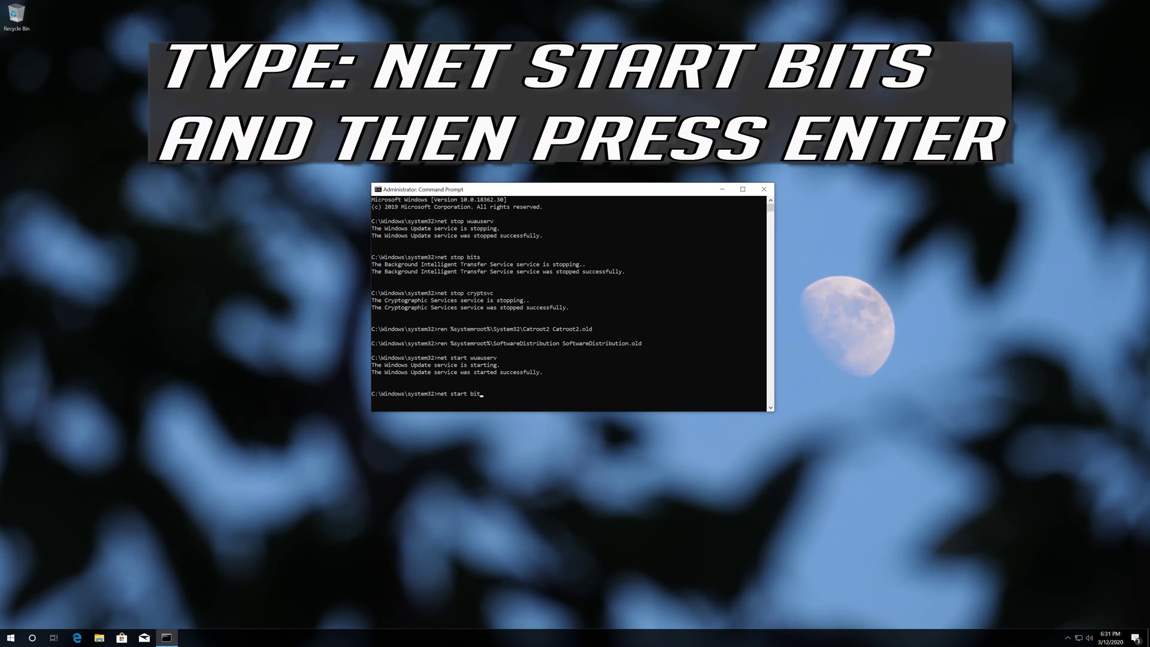
pyautogui.write('s')
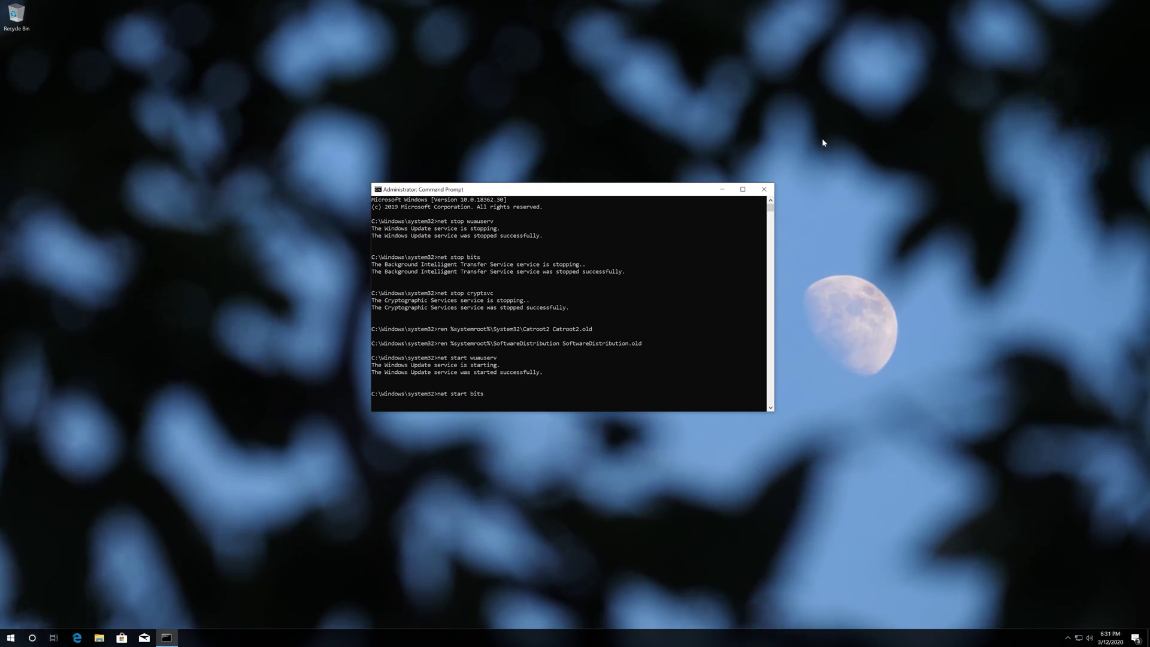
pyautogui.press('Return')
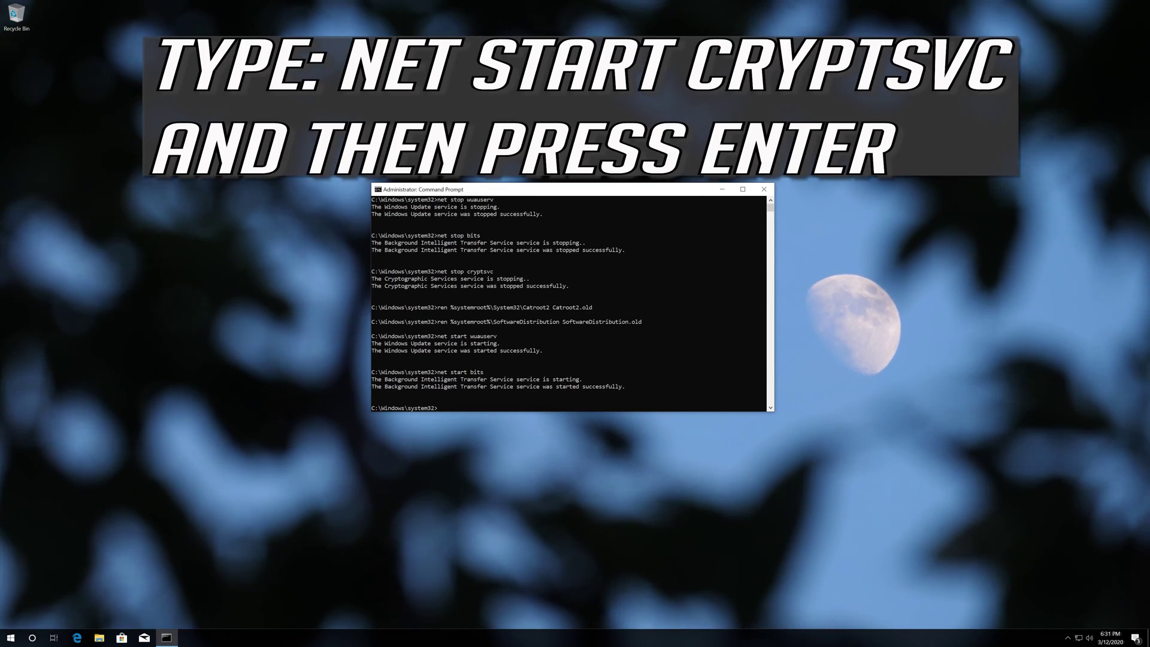
pyautogui.write('net start ')
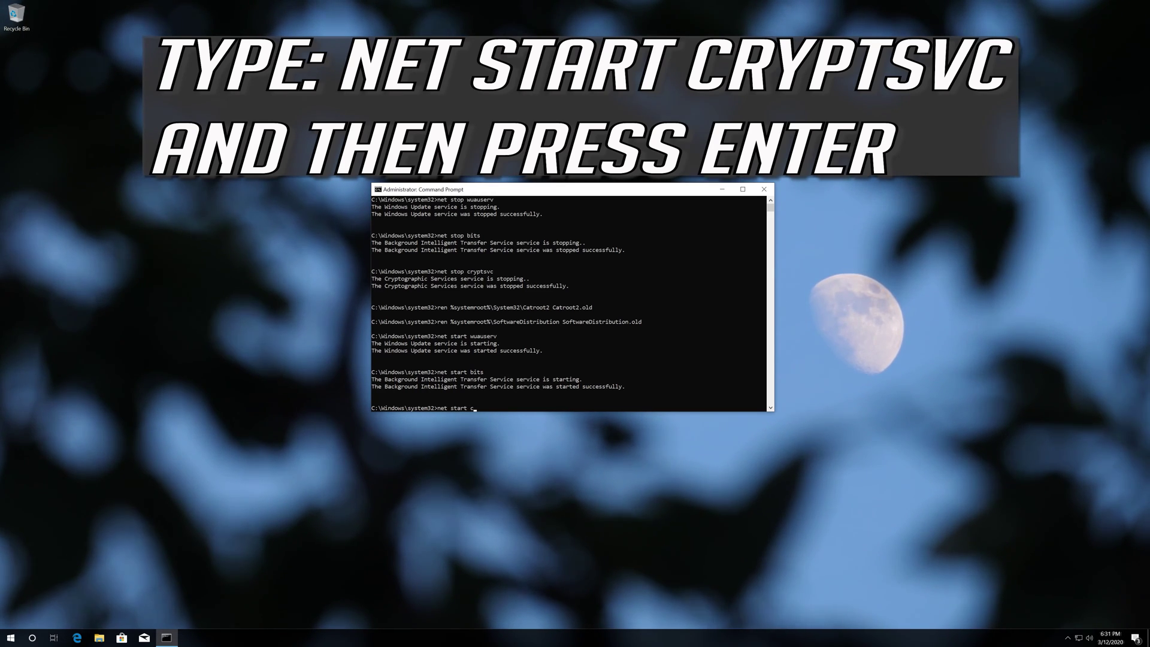
pyautogui.write('crypt')
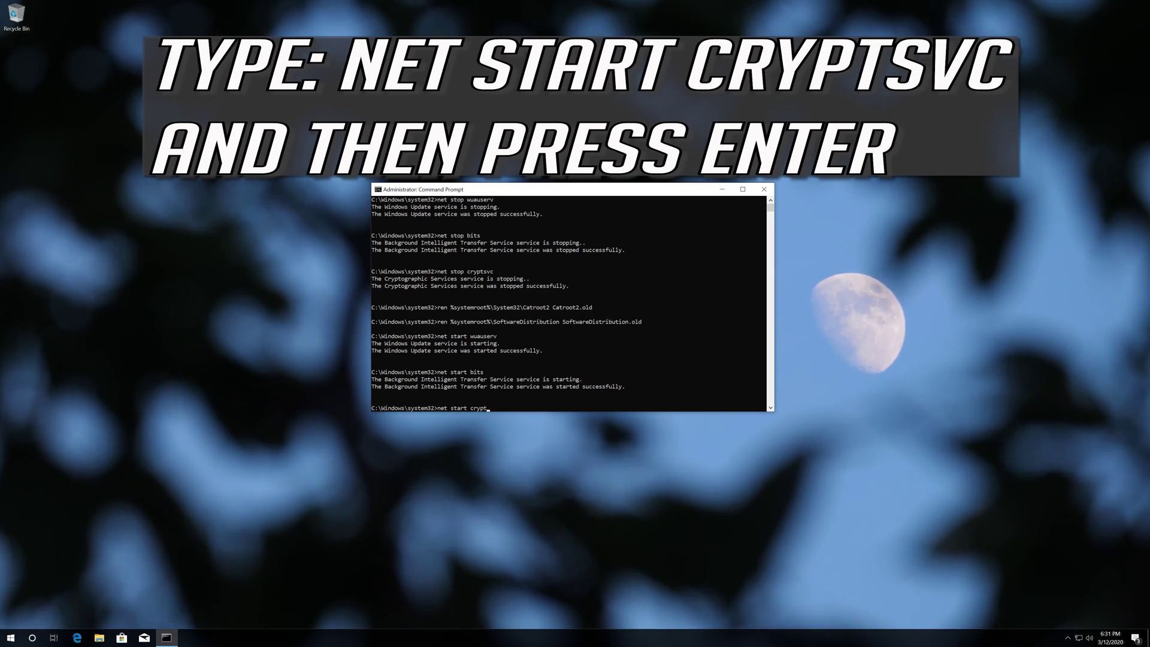
pyautogui.write('svc')
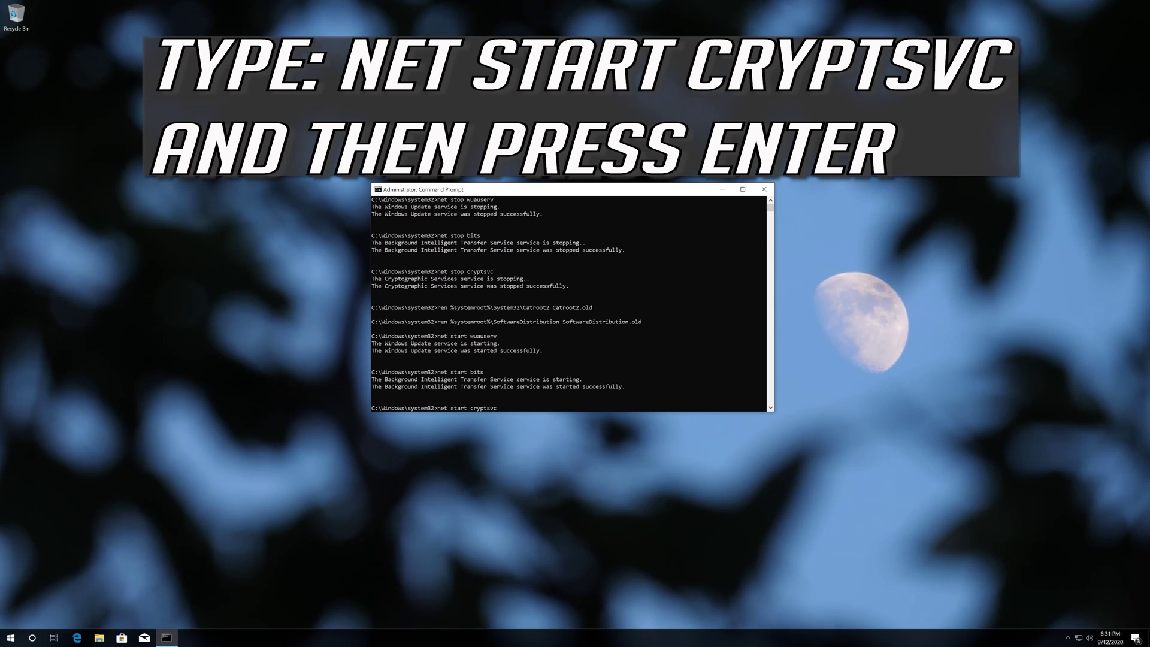
pyautogui.press('Return')
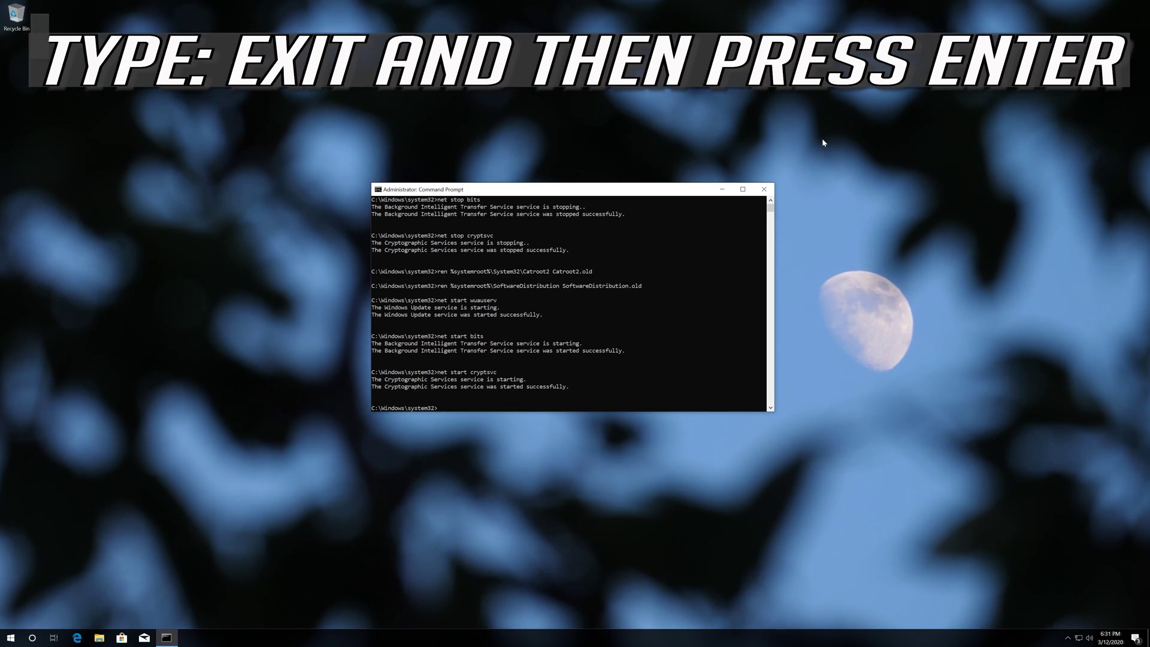
pyautogui.write('exit')
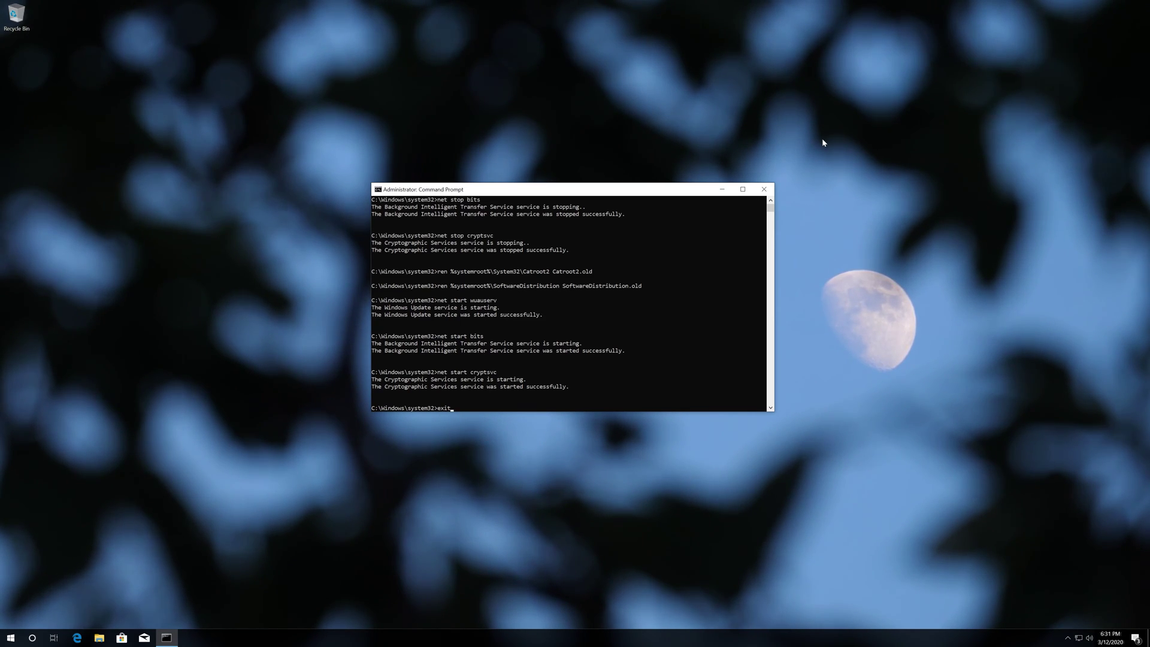
pyautogui.press('Return')
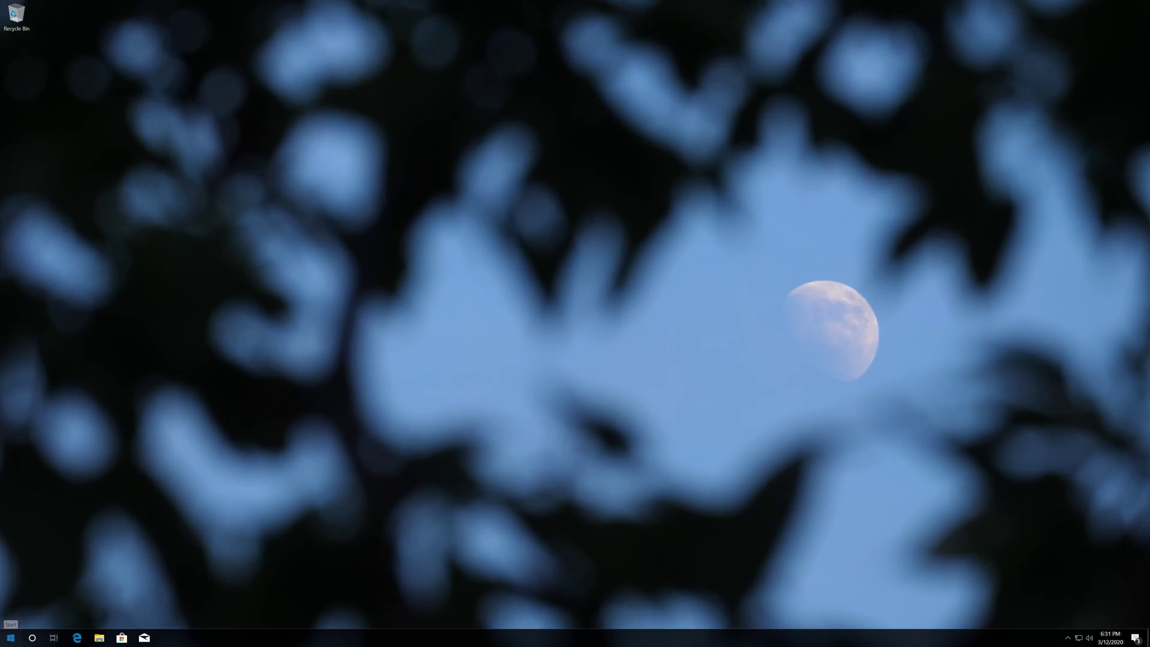
# - Restart into advanced startup from Settings > Update & Security > Recovery
pyautogui.click(6, 640)
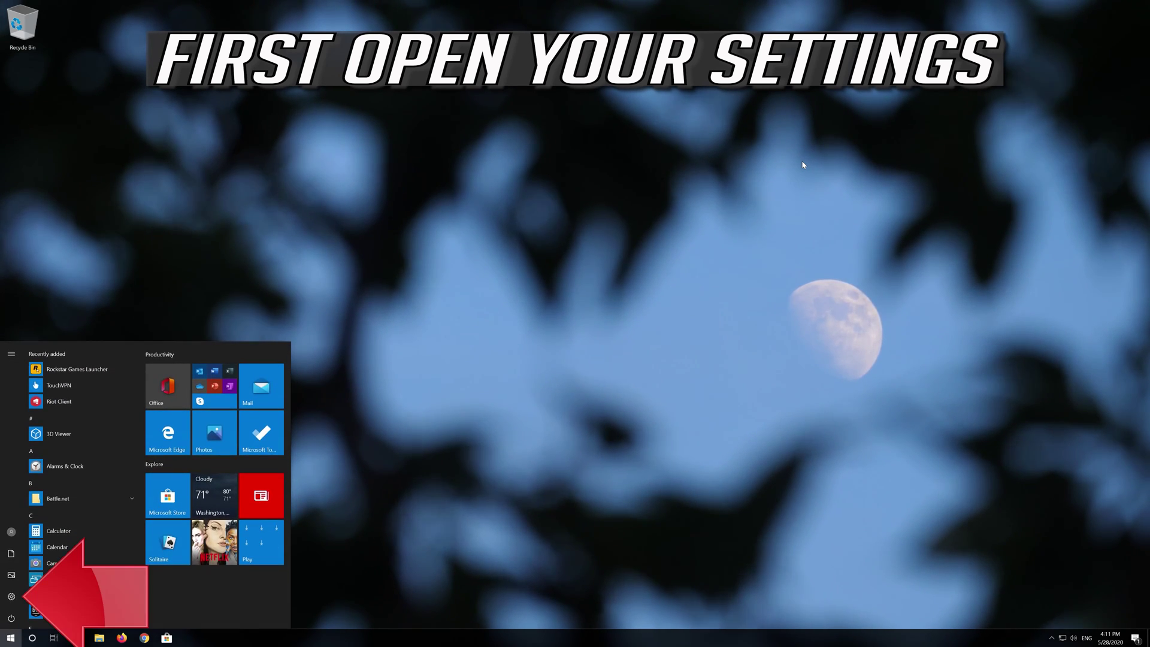
pyautogui.click(17, 597)
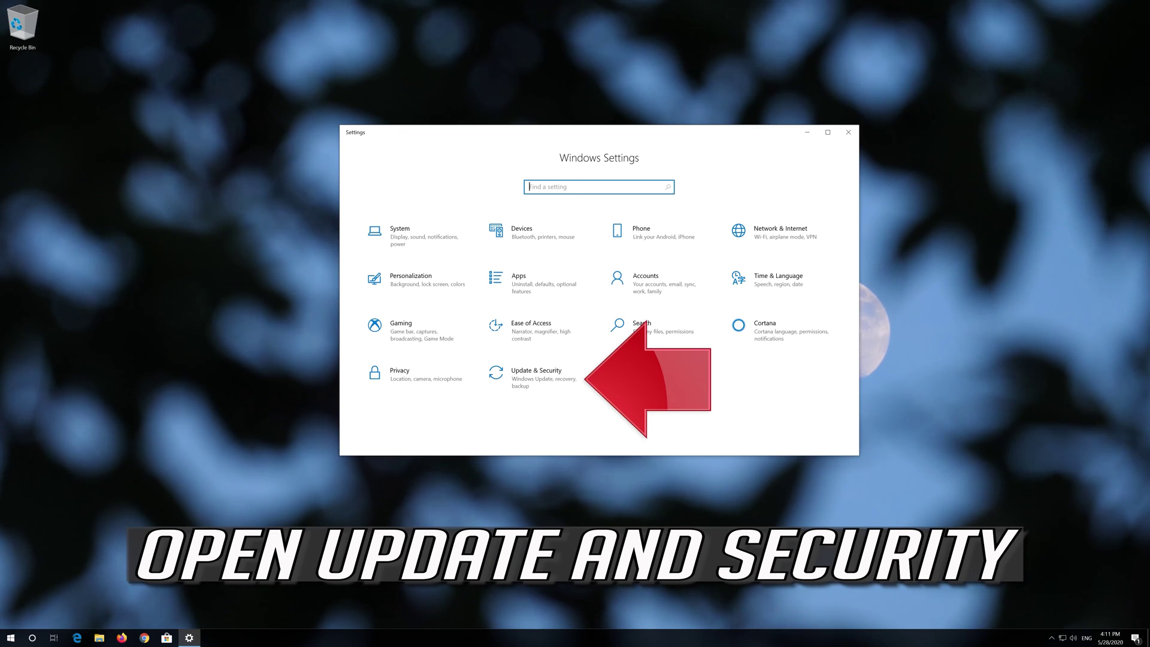
pyautogui.click(547, 381)
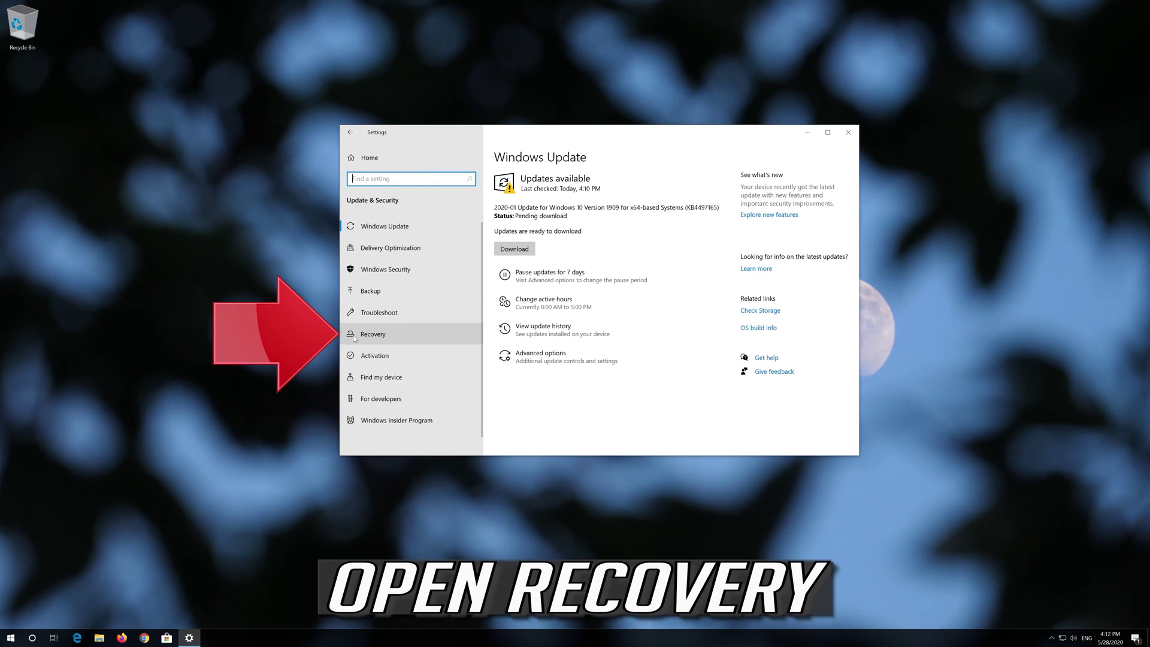
pyautogui.click(387, 341)
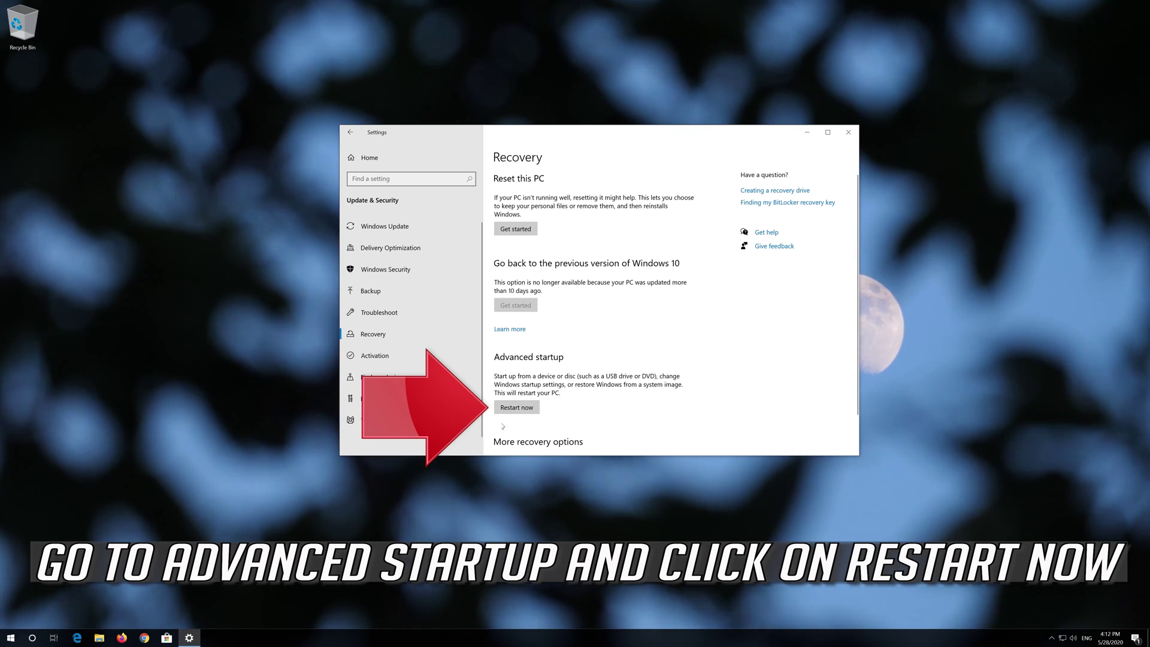
pyautogui.click(530, 408)
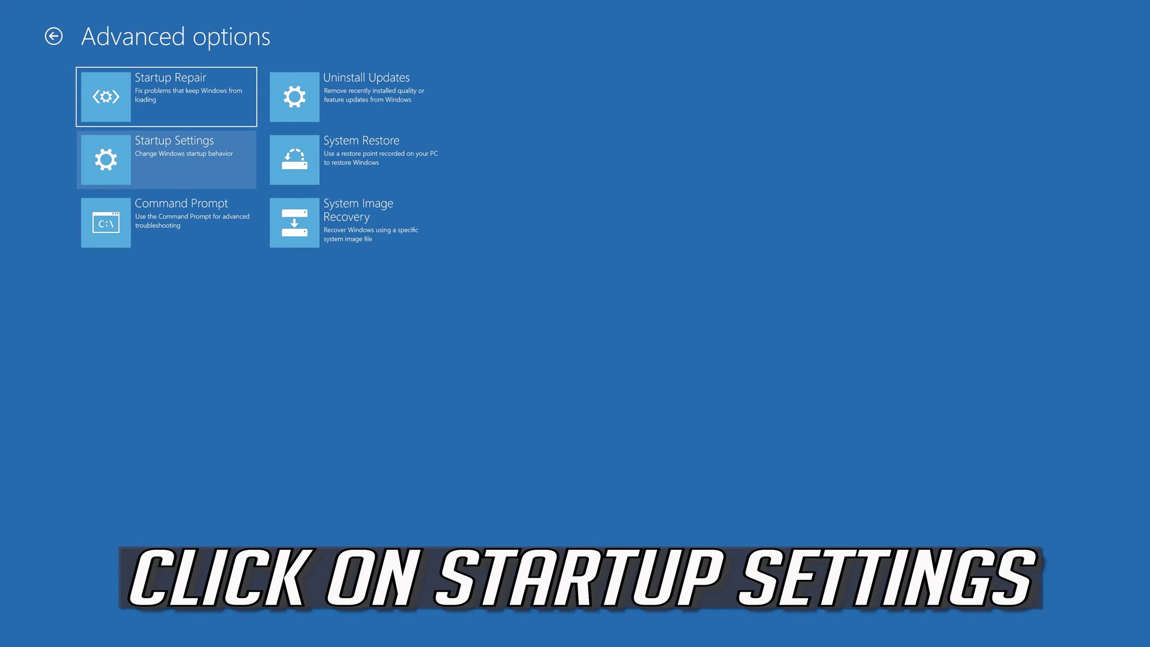
# - Restart from Startup Settings and enable Safe Mode
pyautogui.click(179, 159)
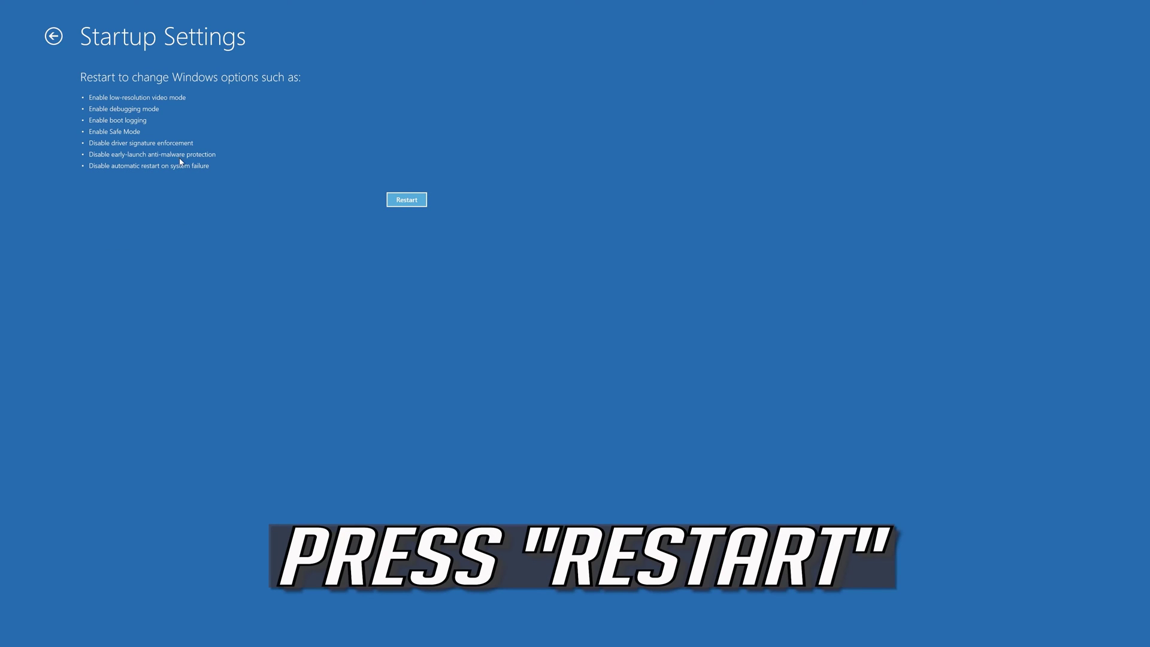
pyautogui.click(406, 199)
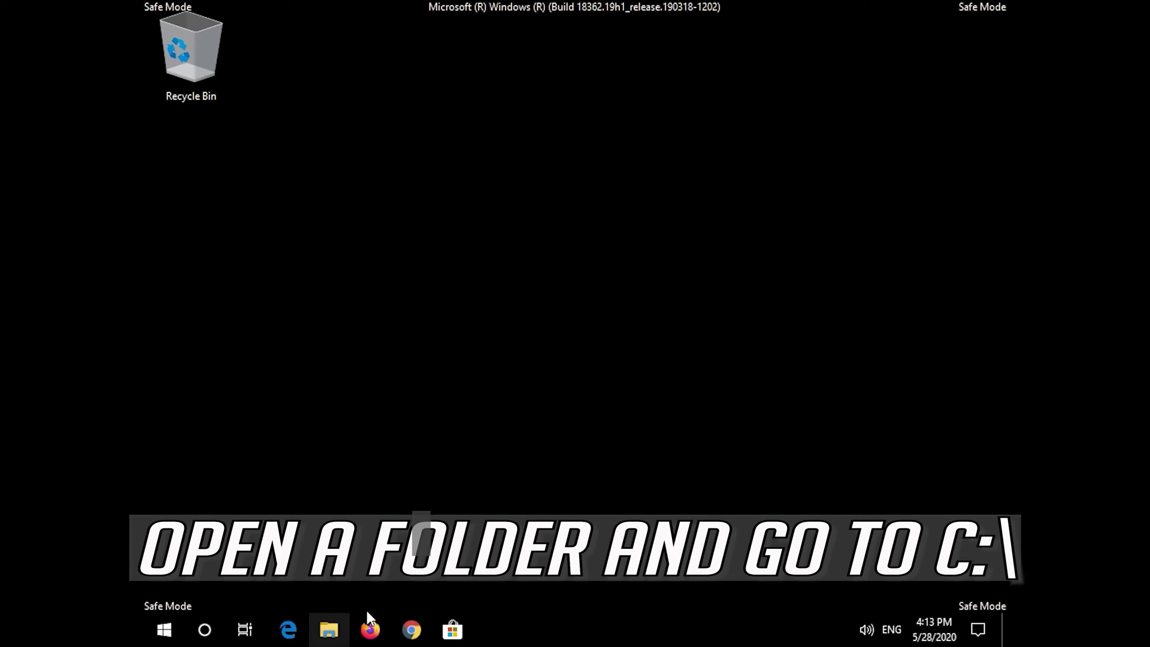
# - Browse to C:\Windows in File Explorer
pyautogui.click(329, 632)
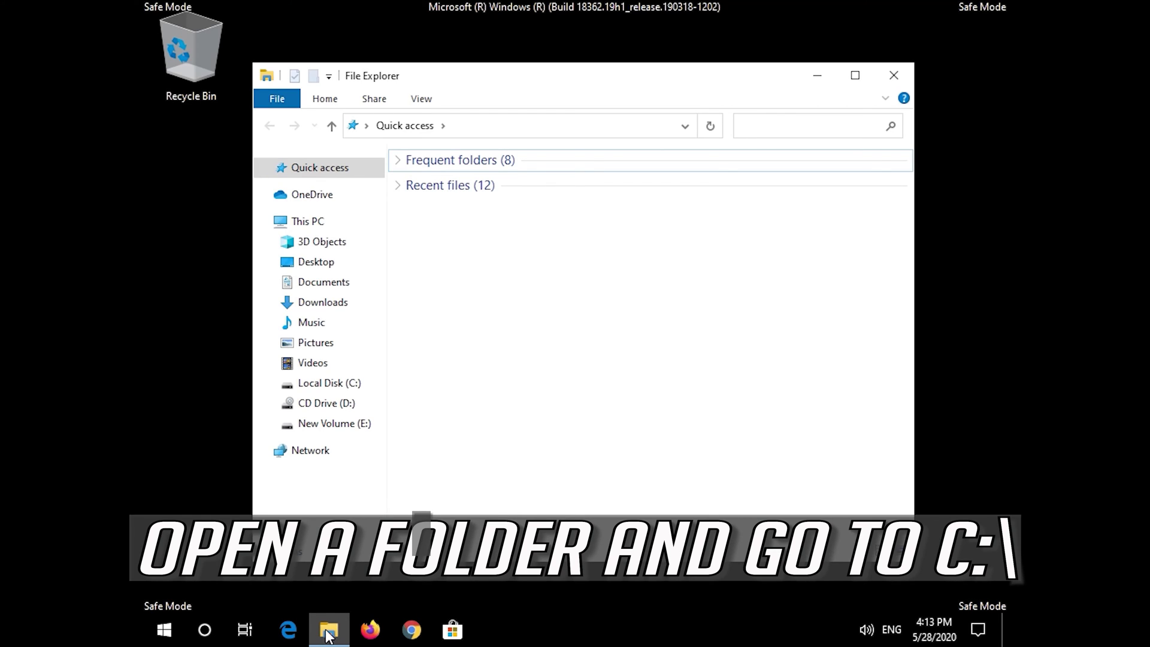
pyautogui.click(336, 385)
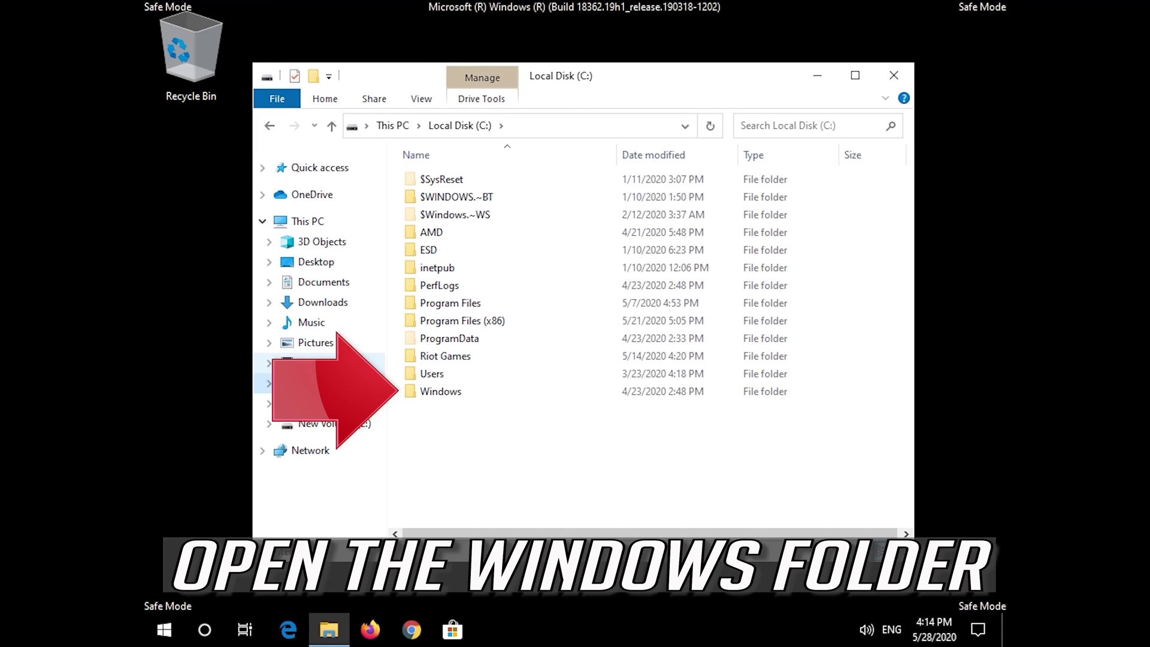
pyautogui.doubleClick(481, 393)
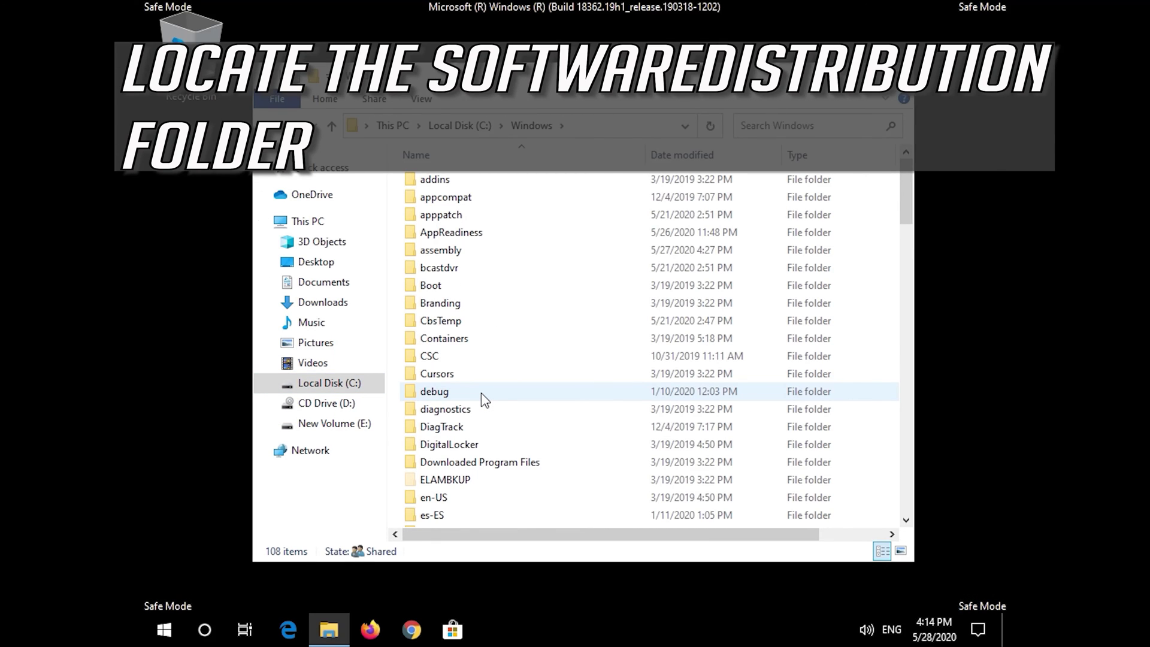
pyautogui.scroll(-3, 481, 400)
pyautogui.scroll(-6, 481, 400)
pyautogui.scroll(-3, 481, 400)
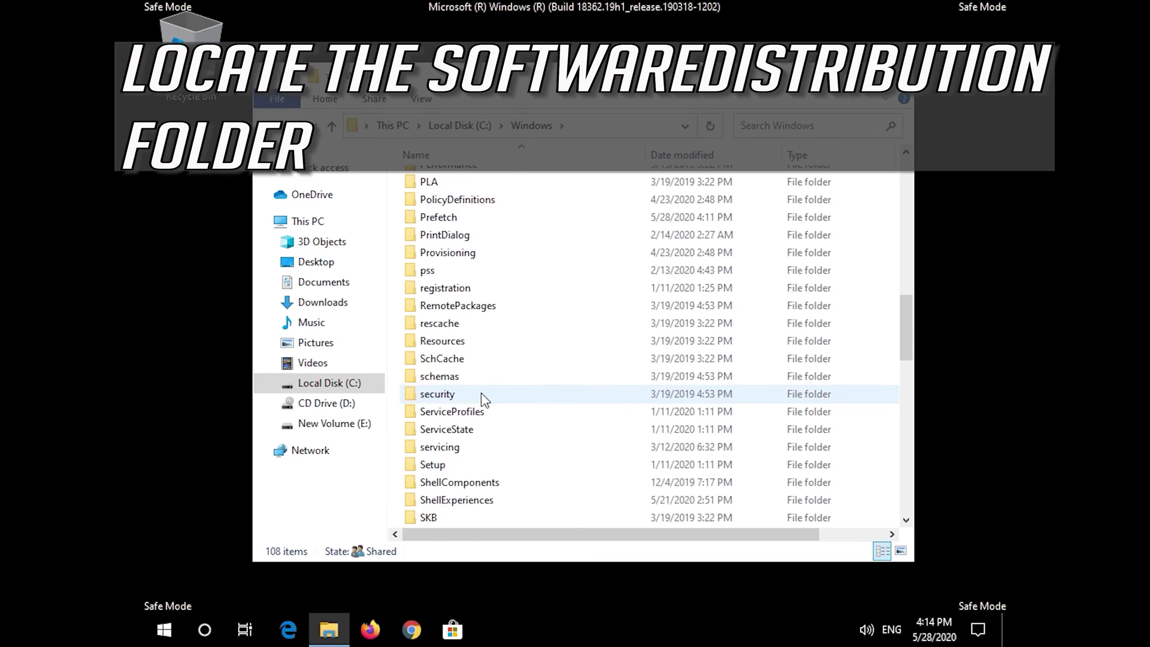
pyautogui.scroll(-4, 481, 400)
pyautogui.scroll(2, 481, 395)
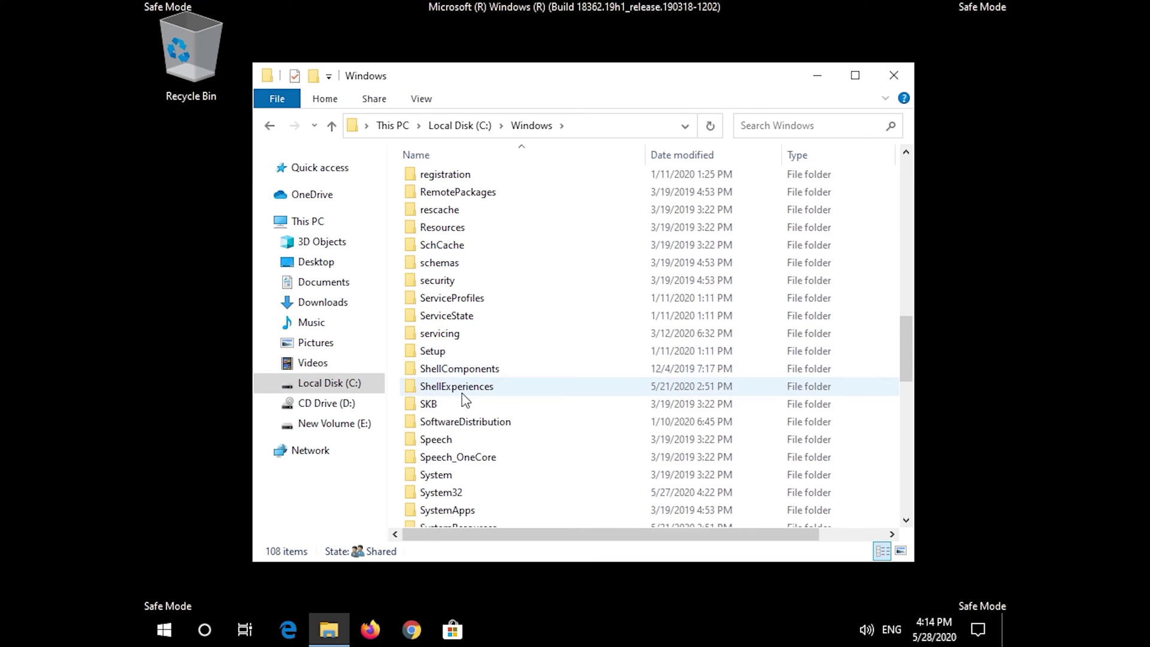
# - Delete the SoftwareDistribution folder via its context menu, leaving 107 items
pyautogui.click(458, 423)
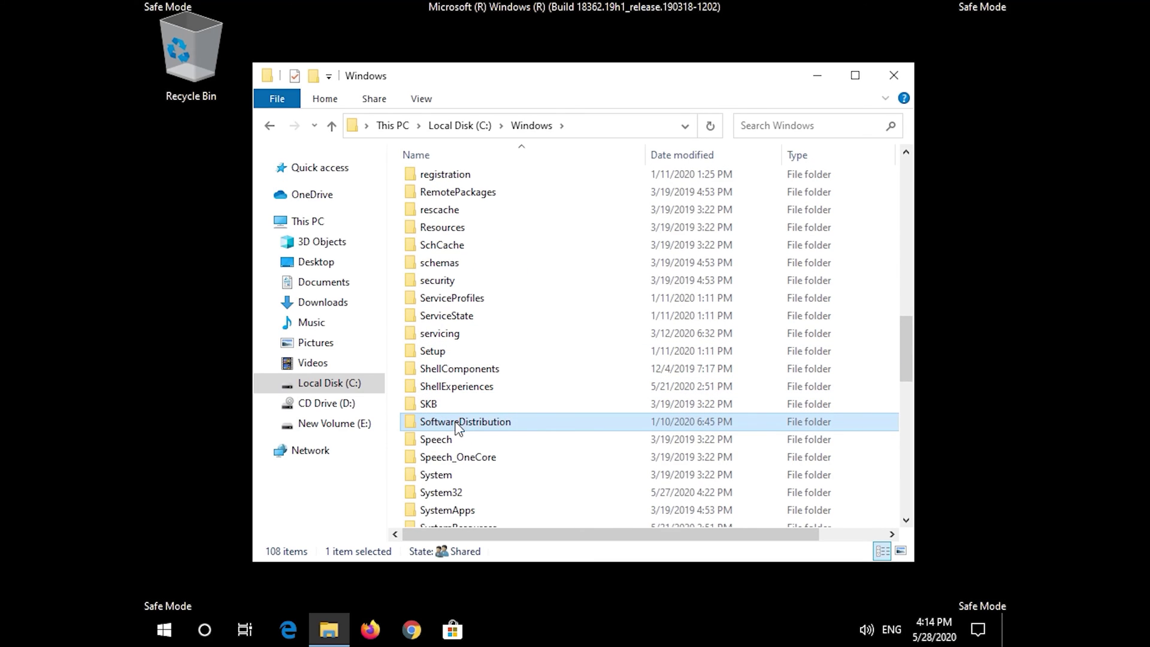
pyautogui.rightClick(528, 422)
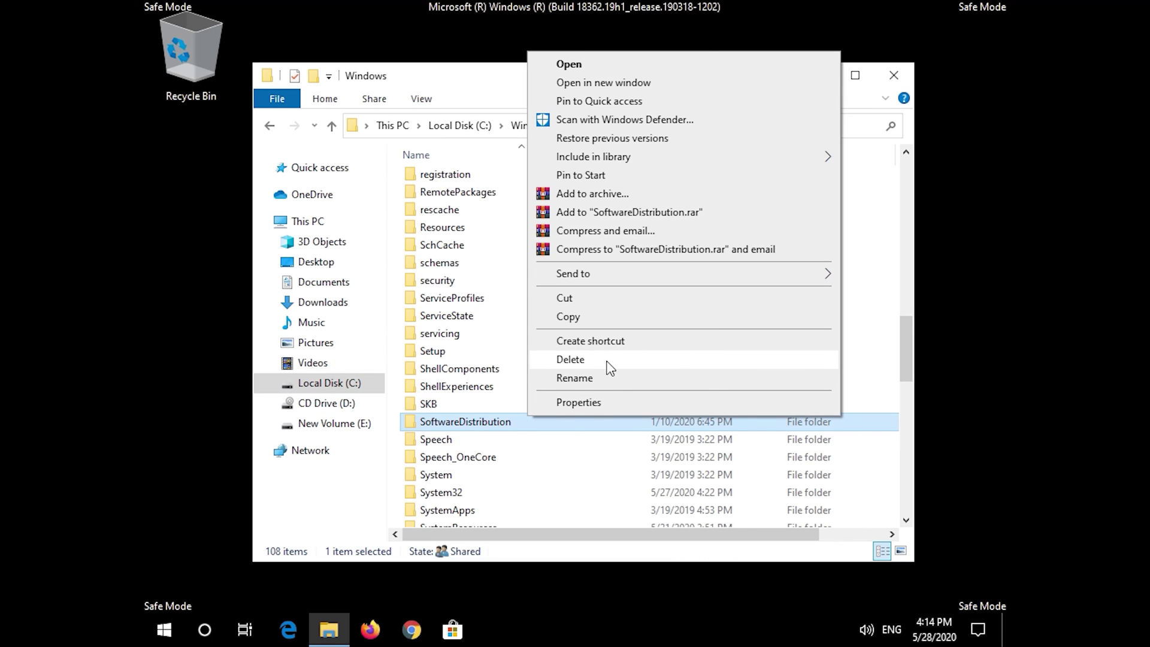
pyautogui.click(608, 361)
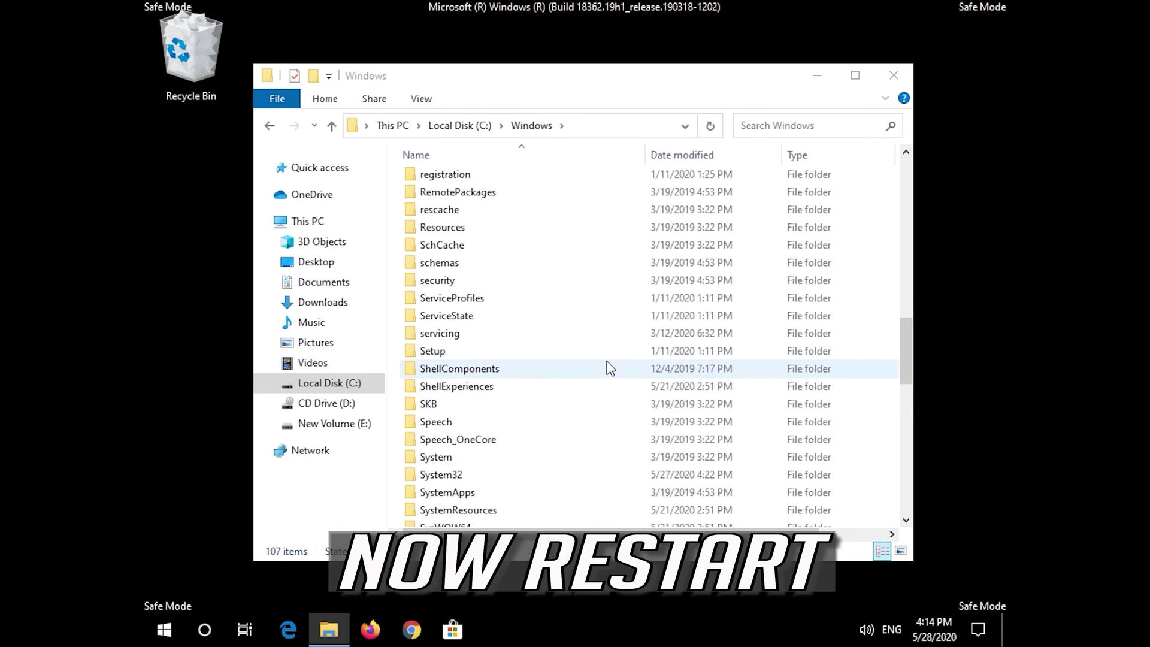